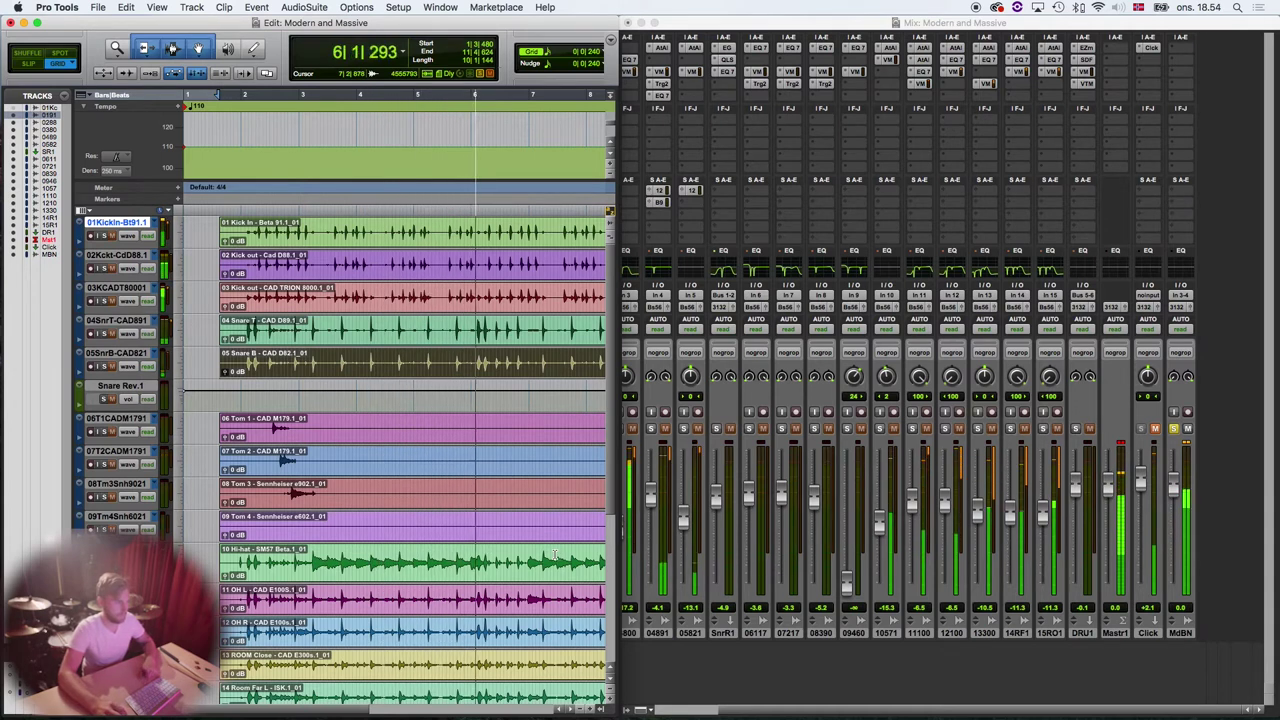
# - Stop playback of the Modern and Massive session, returning the playhead to 1|3|480
pyautogui.press('space')
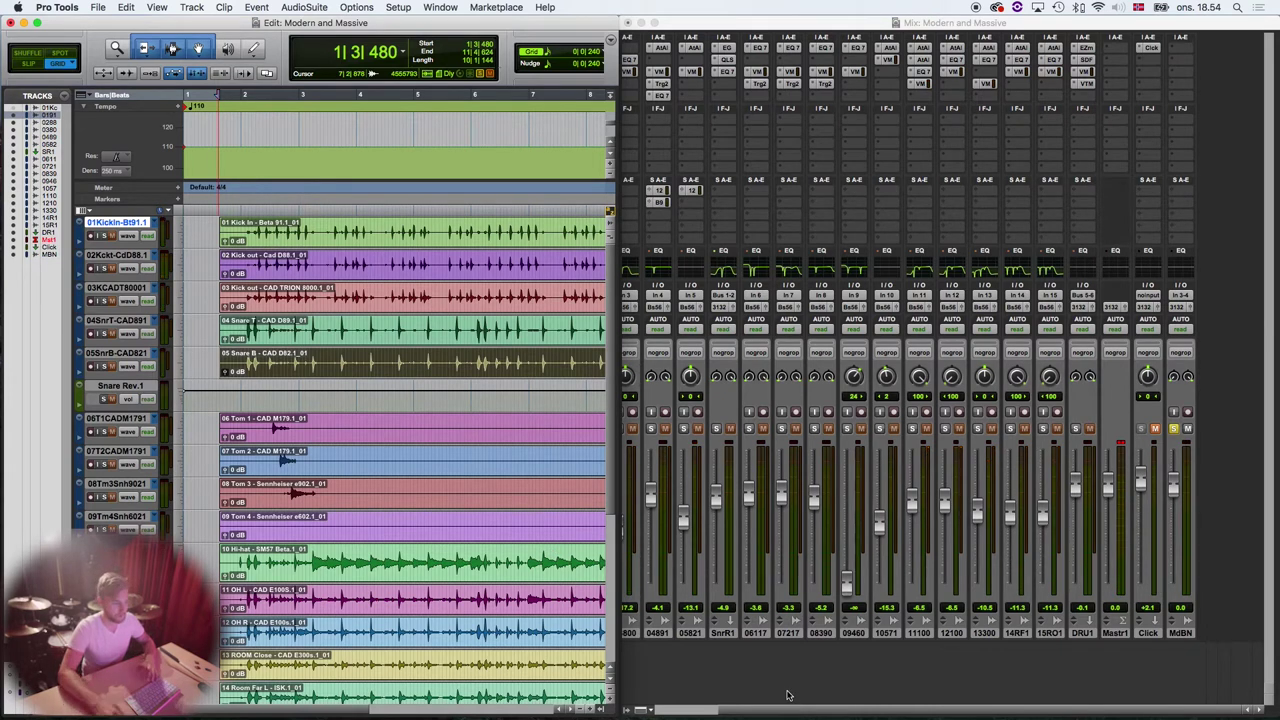
# - Scroll the mixer to the first kick channels, glance at Trigger 2, and select 02Kckt-CdD88.1
pyautogui.click(797, 691)
pyautogui.hscroll(-2, 1039, 478)
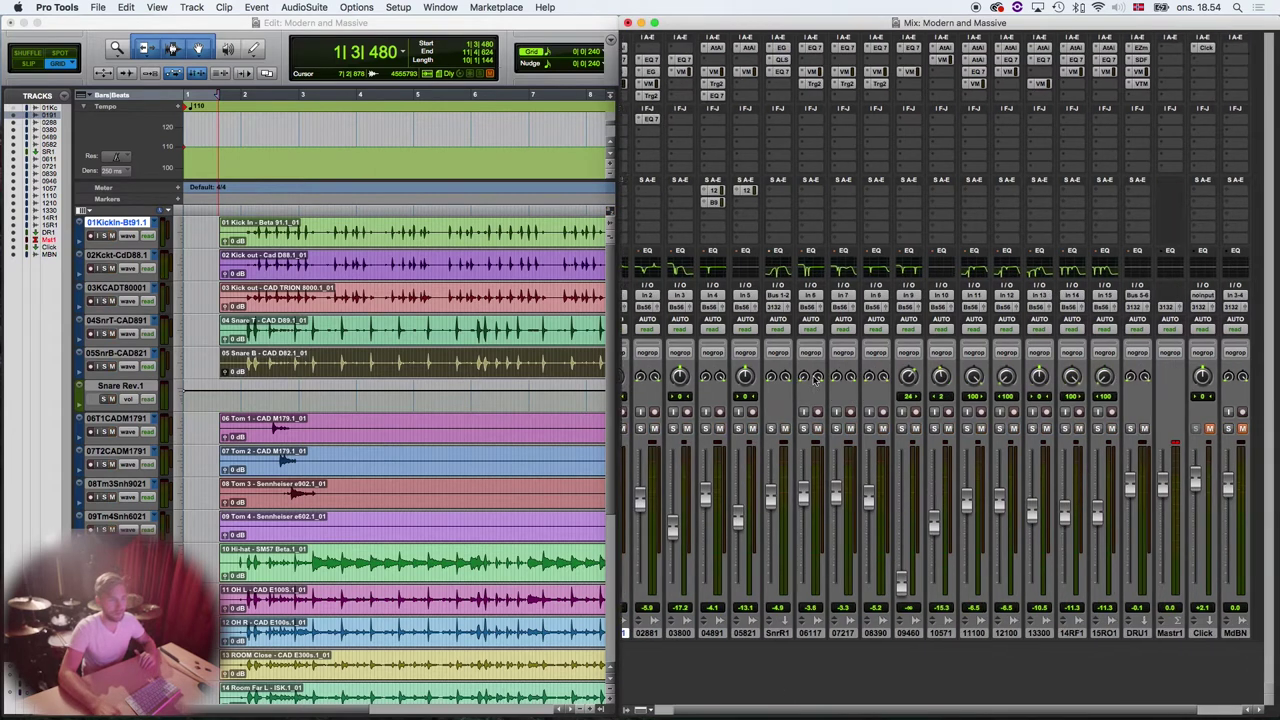
pyautogui.hscroll(-2, 801, 387)
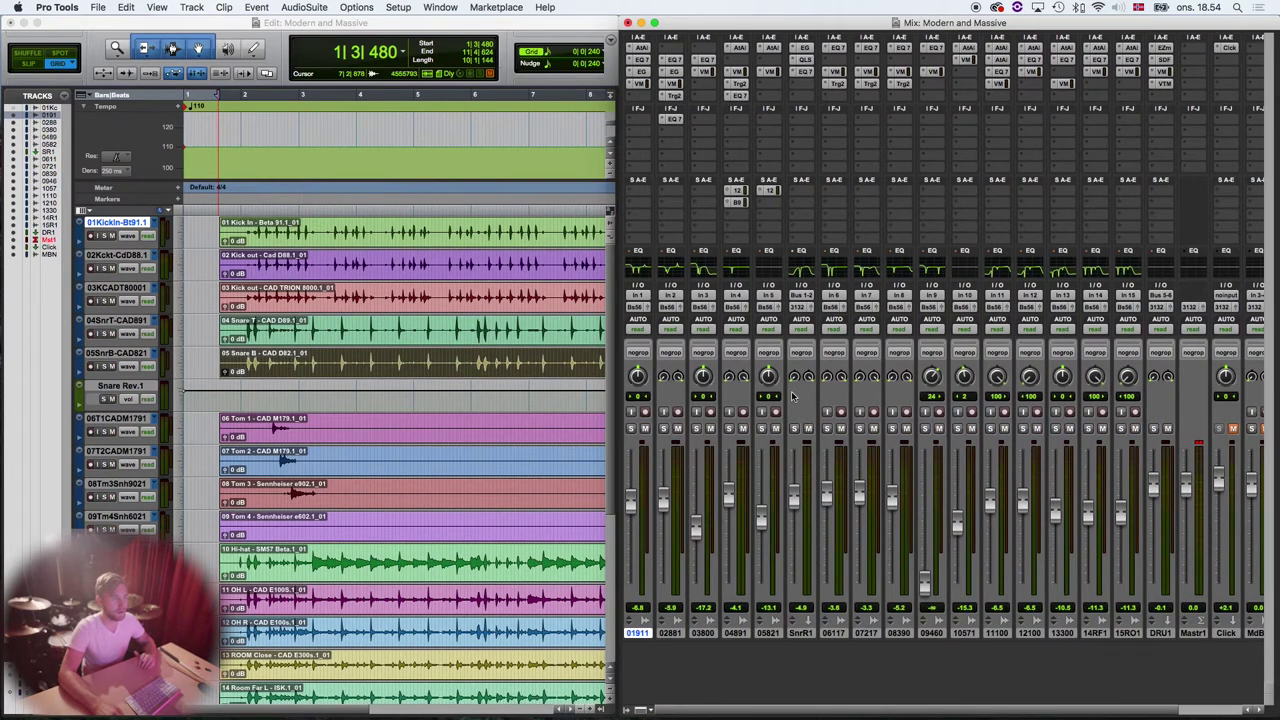
pyautogui.click(673, 95)
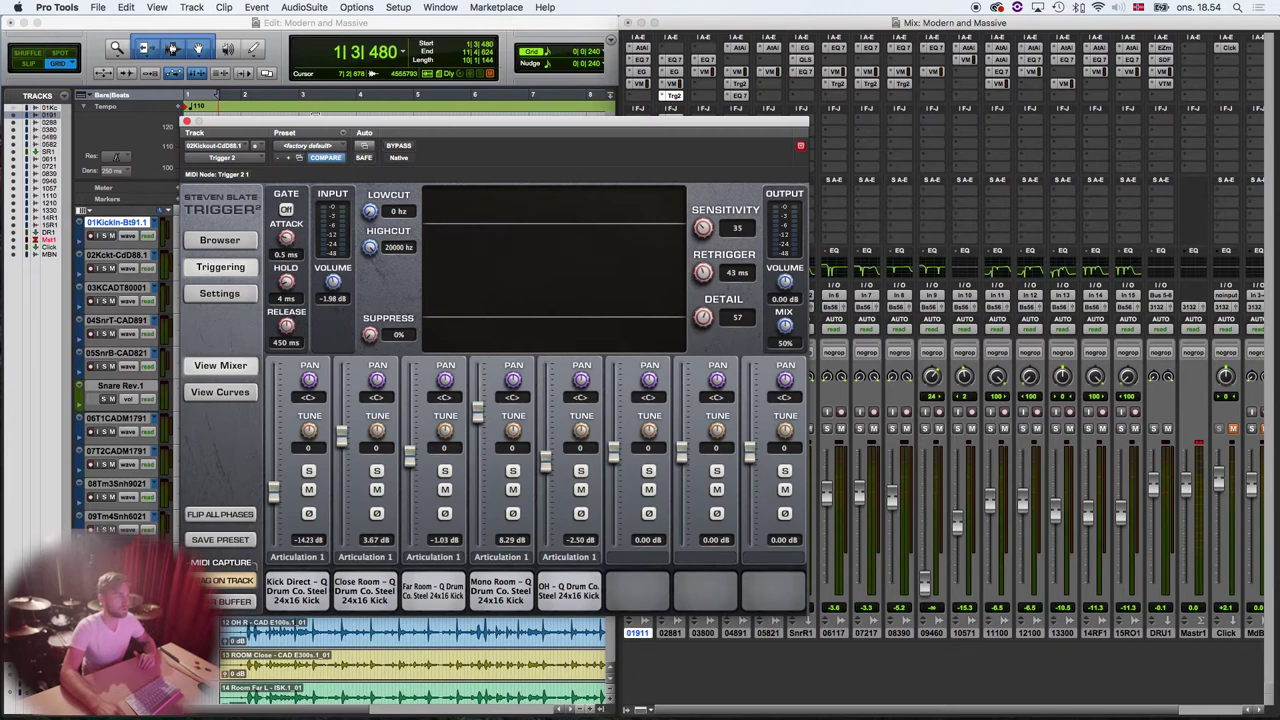
pyautogui.click(186, 121)
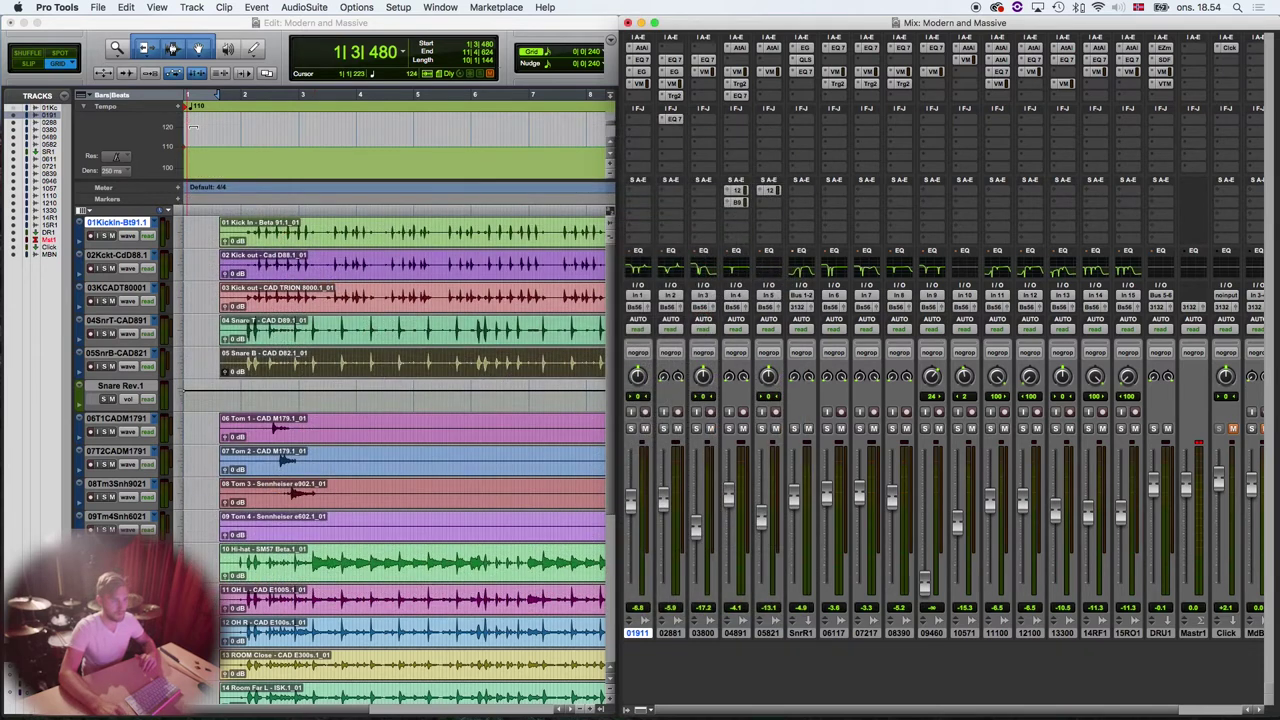
pyautogui.click(669, 635)
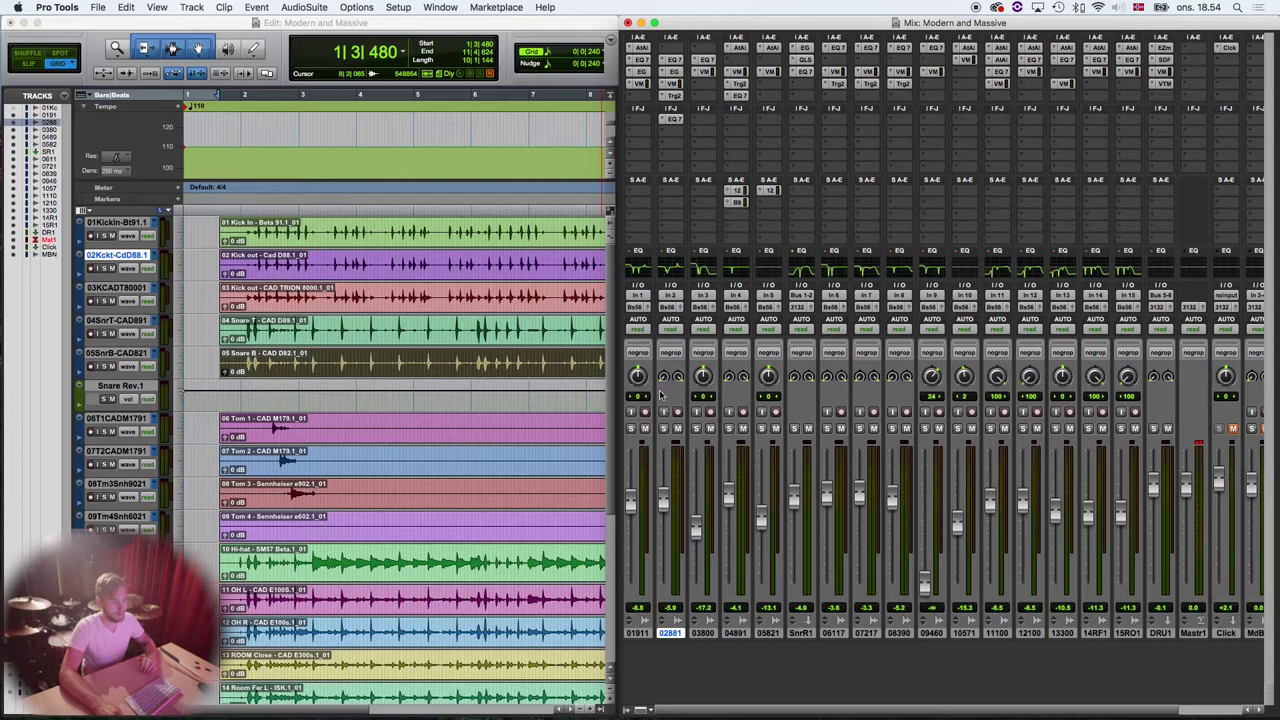
# - Reopen the kick's Trigger 2 and browse the Q Drum Co. Steel 24x16 Kick samples
pyautogui.click(672, 95)
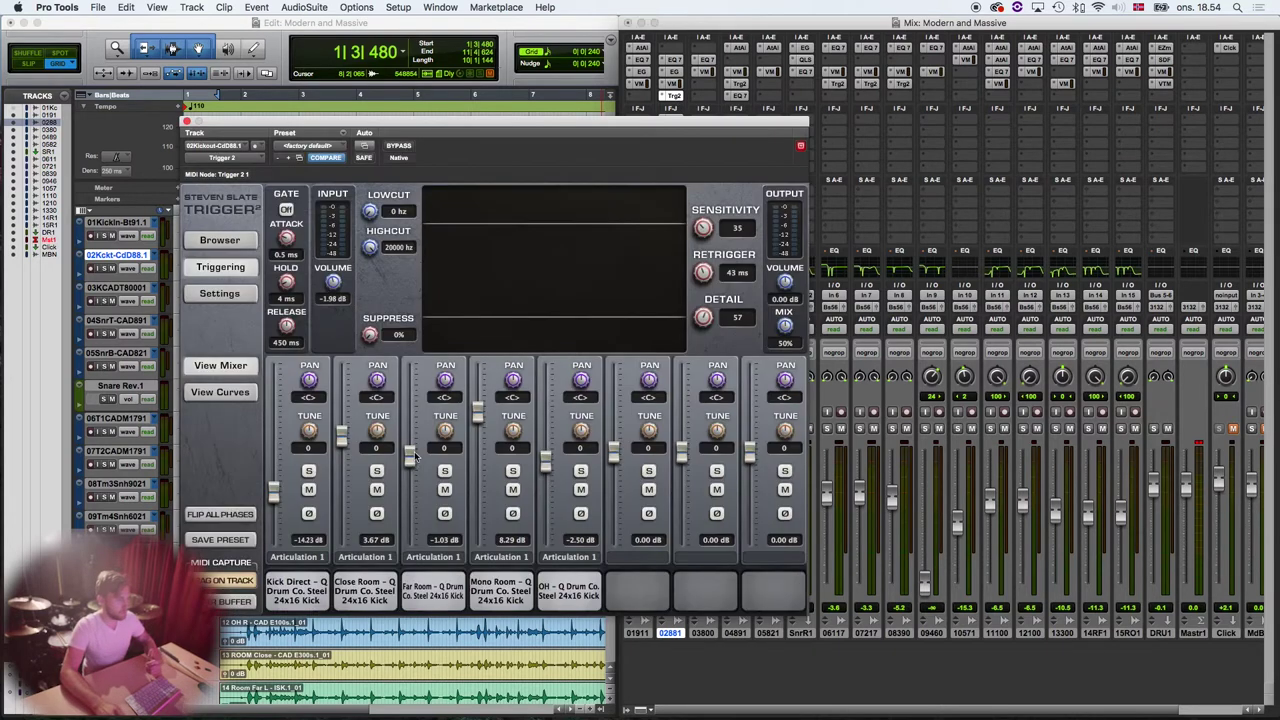
pyautogui.click(218, 243)
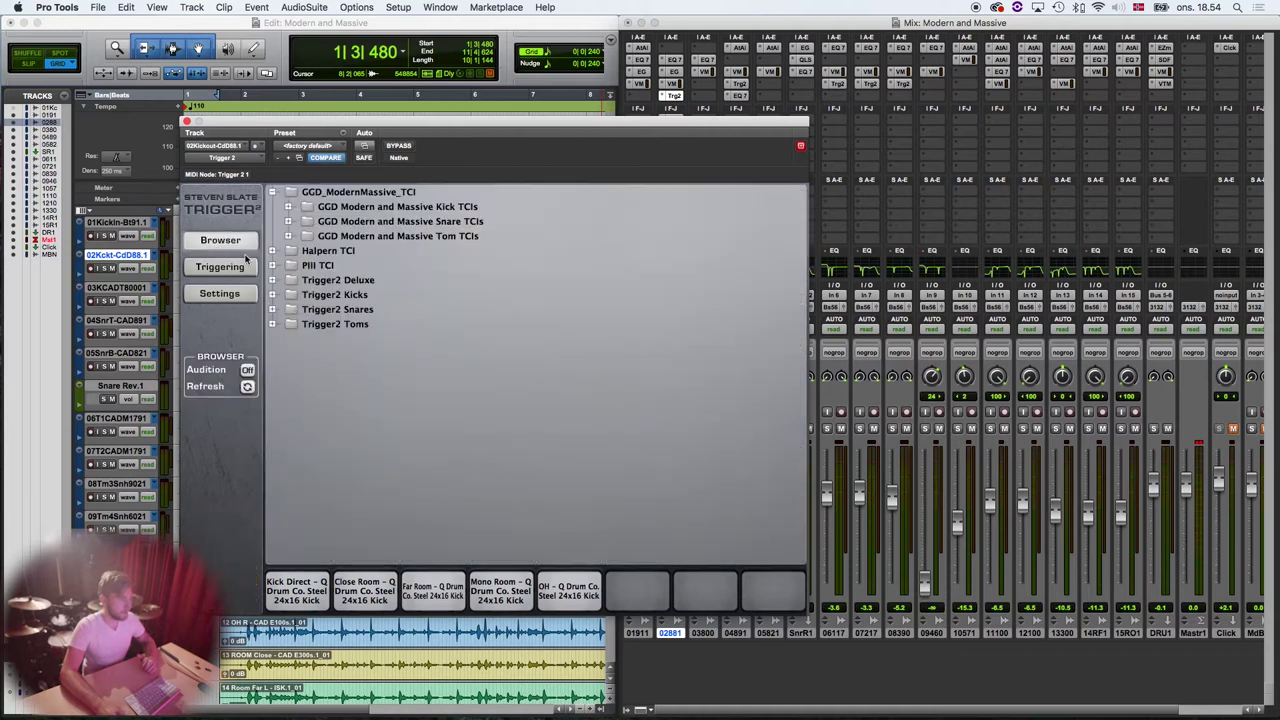
pyautogui.click(289, 207)
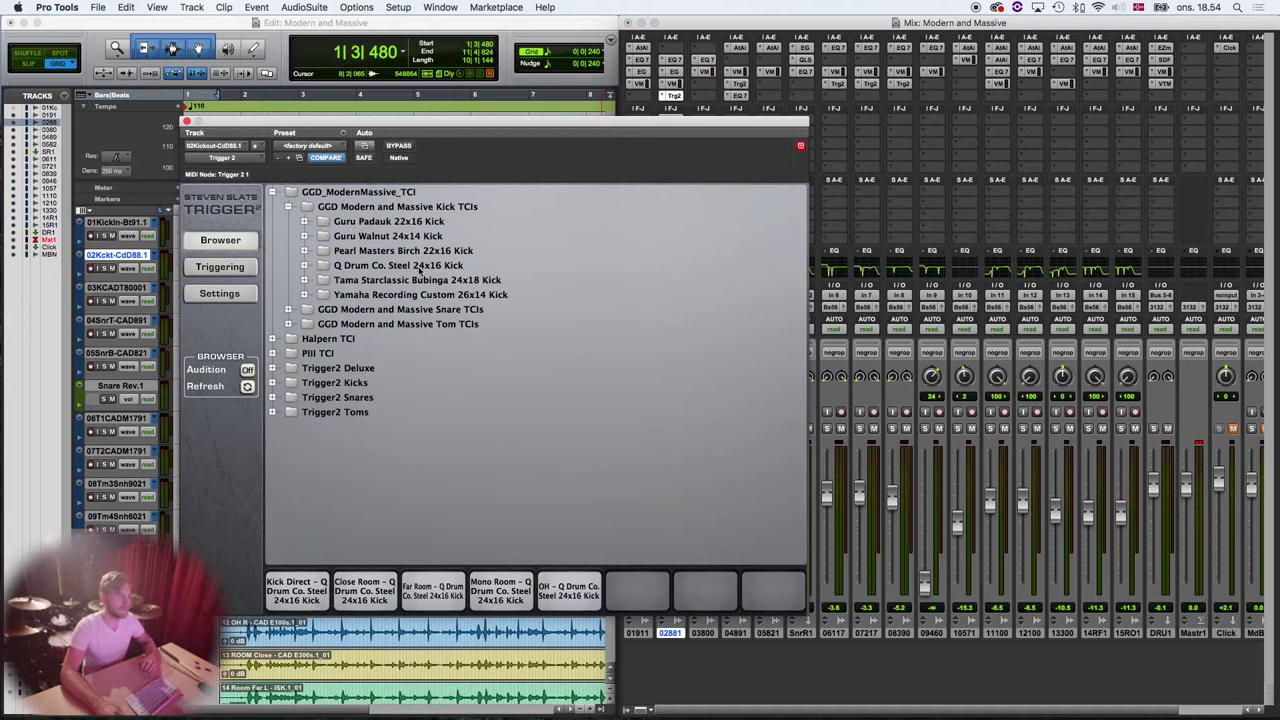
pyautogui.click(305, 266)
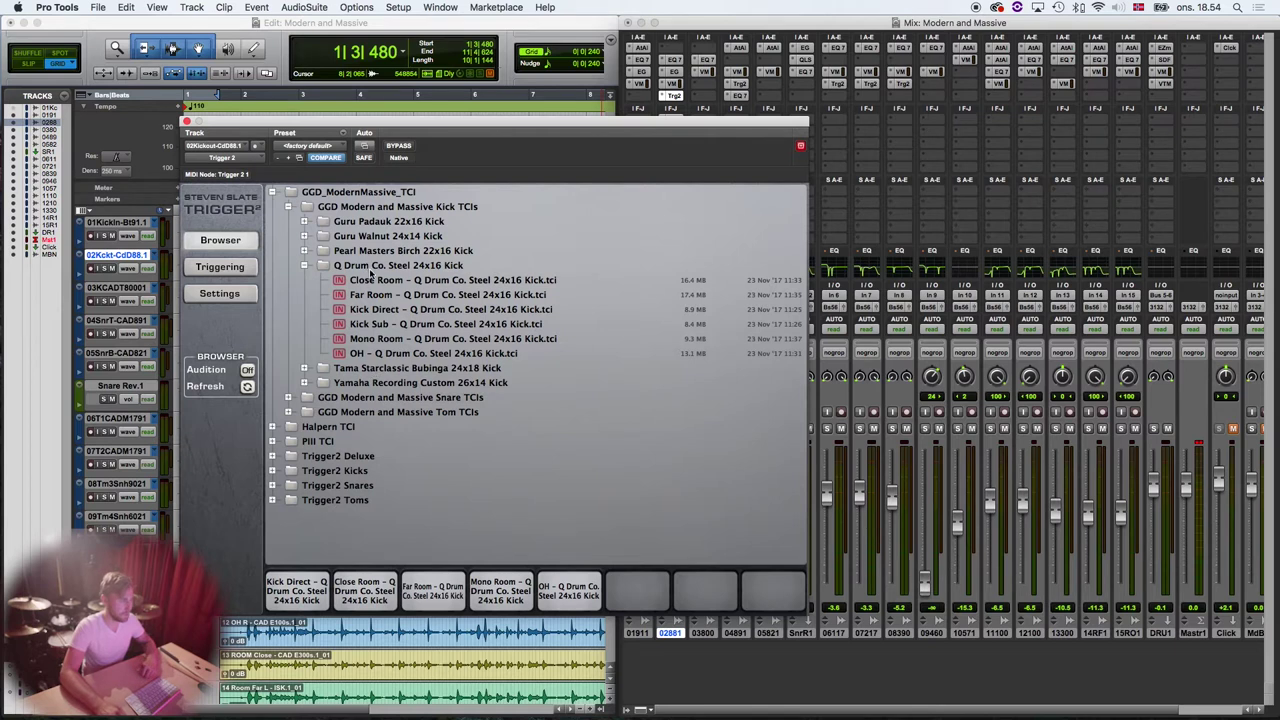
pyautogui.click(304, 266)
pyautogui.click(222, 267)
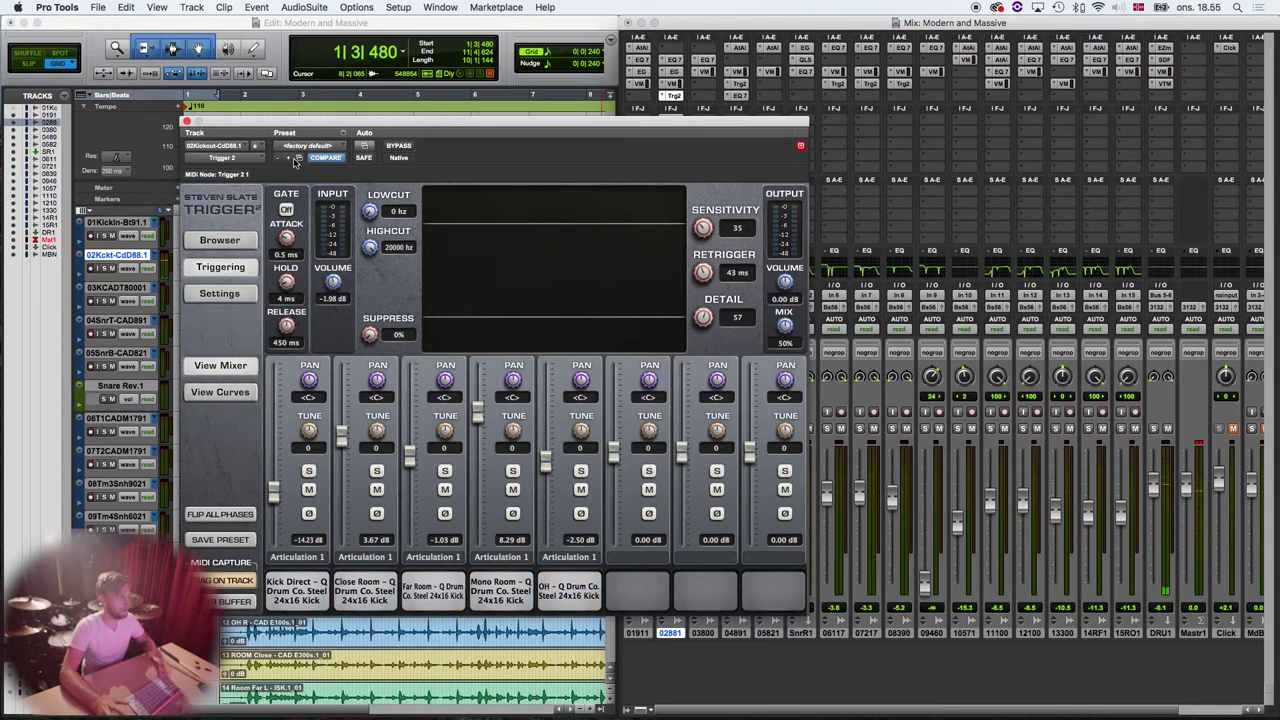
# - Solo DRU1, audition the triggered kick, and lower its Trigger mix below 50%
pyautogui.click(1155, 428)
pyautogui.moveTo(440, 121); pyautogui.dragTo(310, 127)
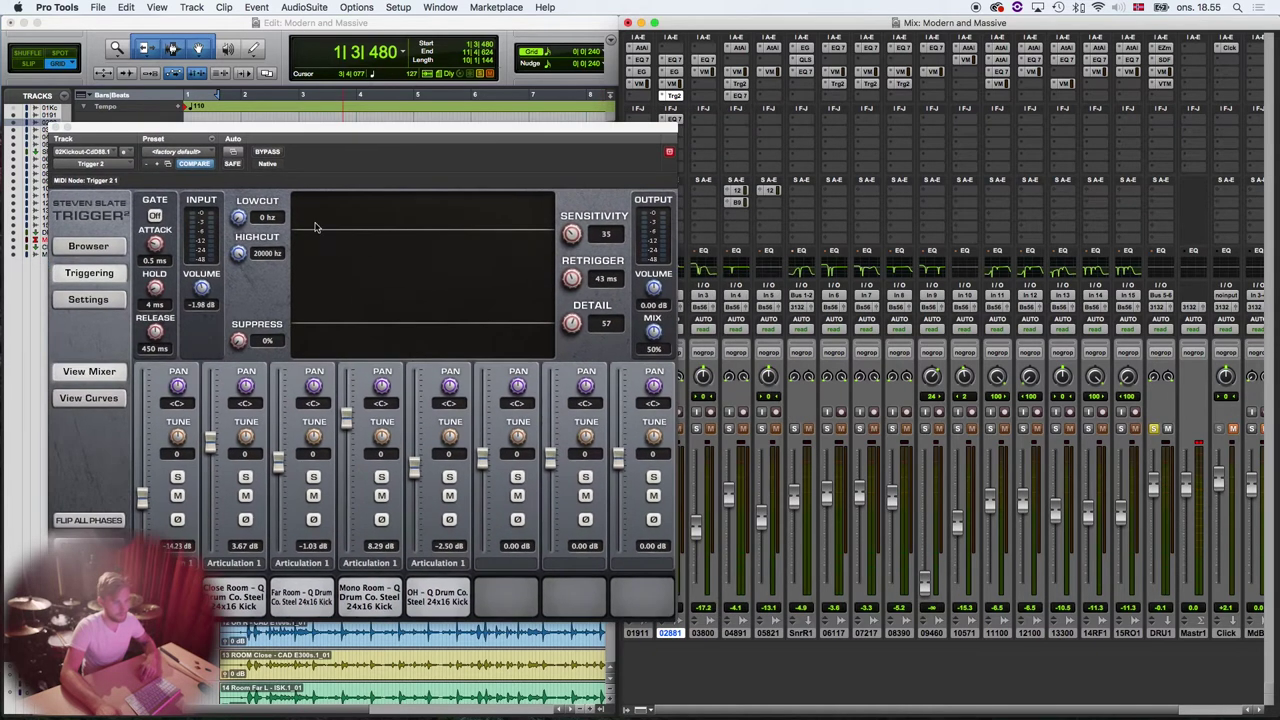
pyautogui.moveTo(516, 130); pyautogui.dragTo(647, 127)
pyautogui.press('space')
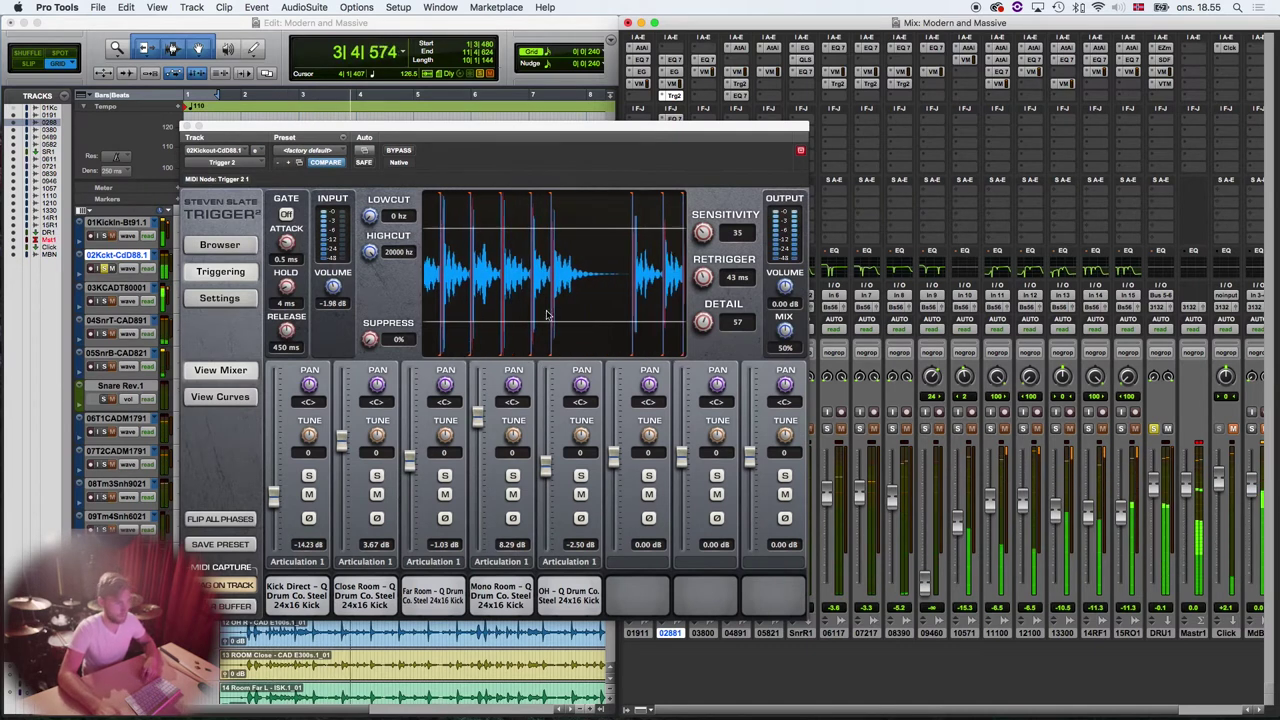
pyautogui.press('space')
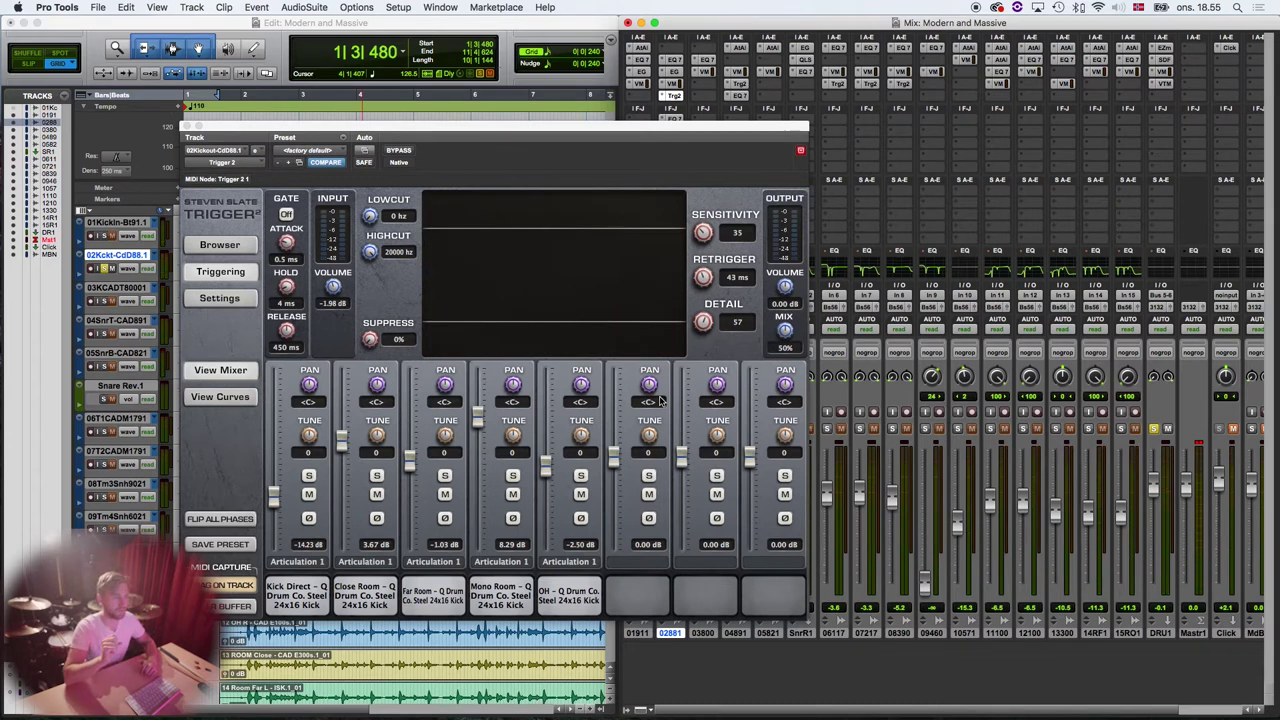
pyautogui.moveTo(785, 331); pyautogui.dragTo(785, 338)
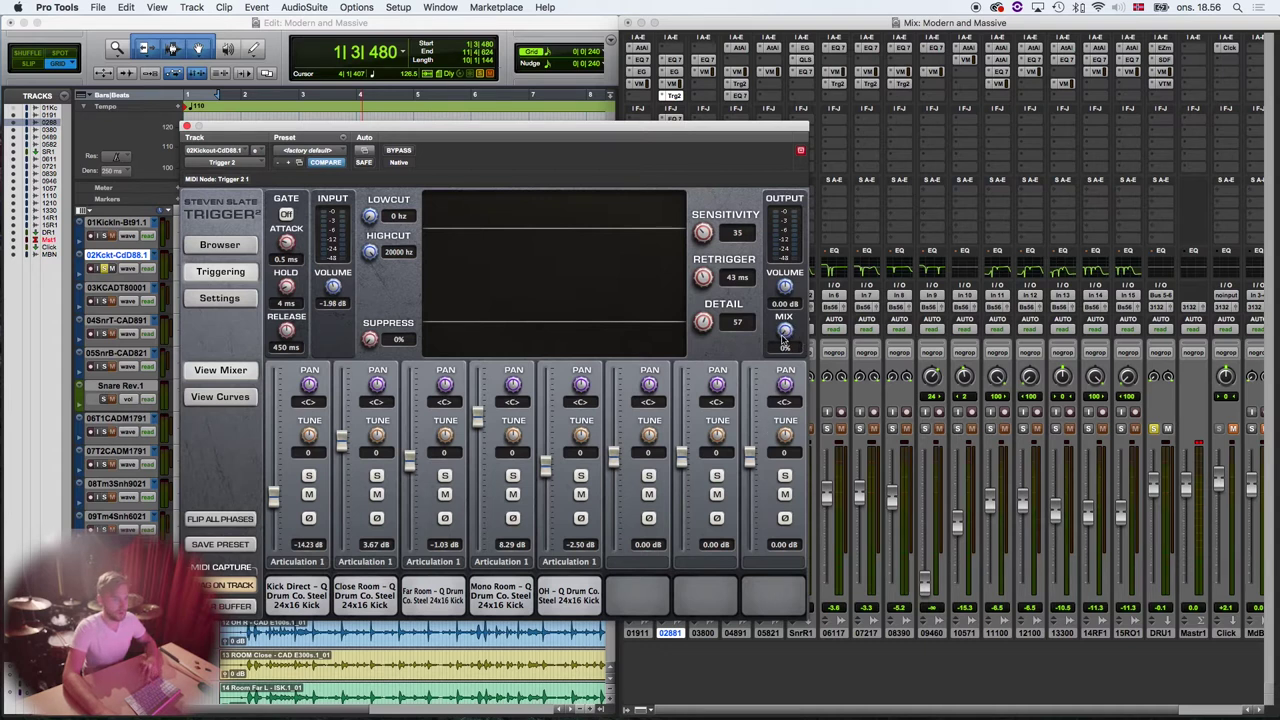
# - Sweep the kick's Trigger mix between 0% and 100% during playback, leaving it at 50%
pyautogui.press('space')
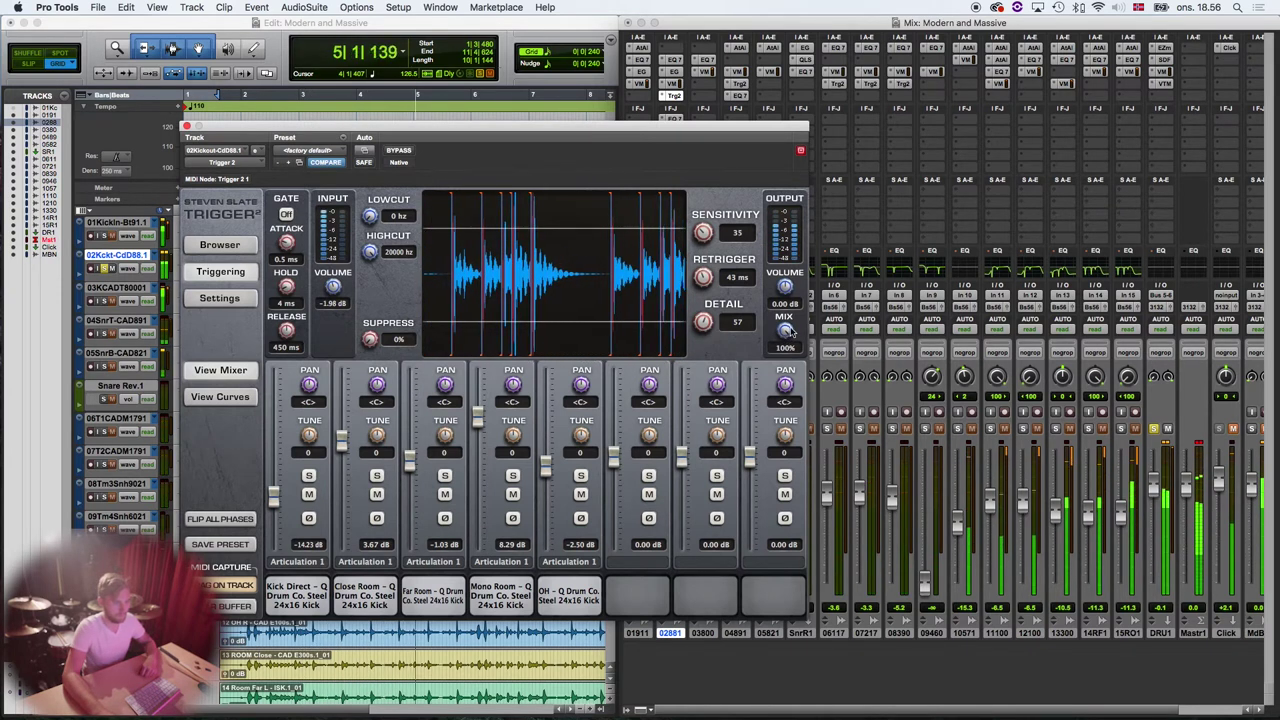
pyautogui.moveTo(786, 330); pyautogui.dragTo(774, 410)
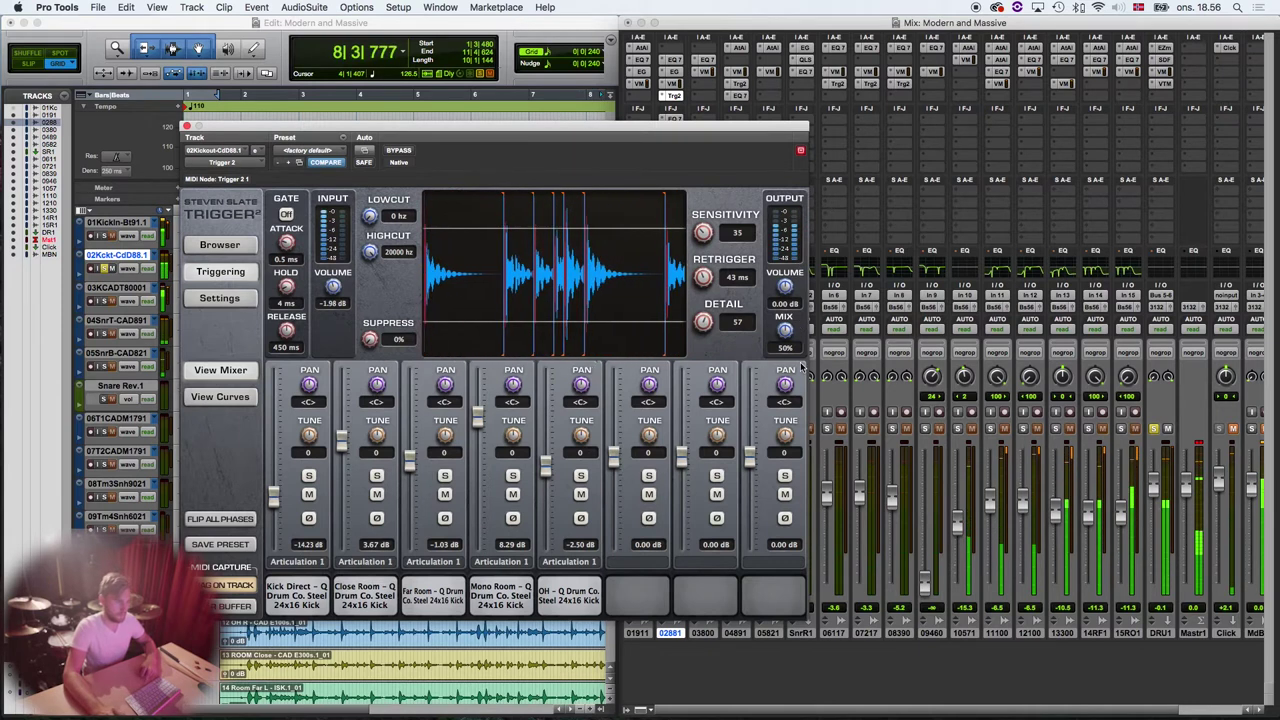
pyautogui.press('space')
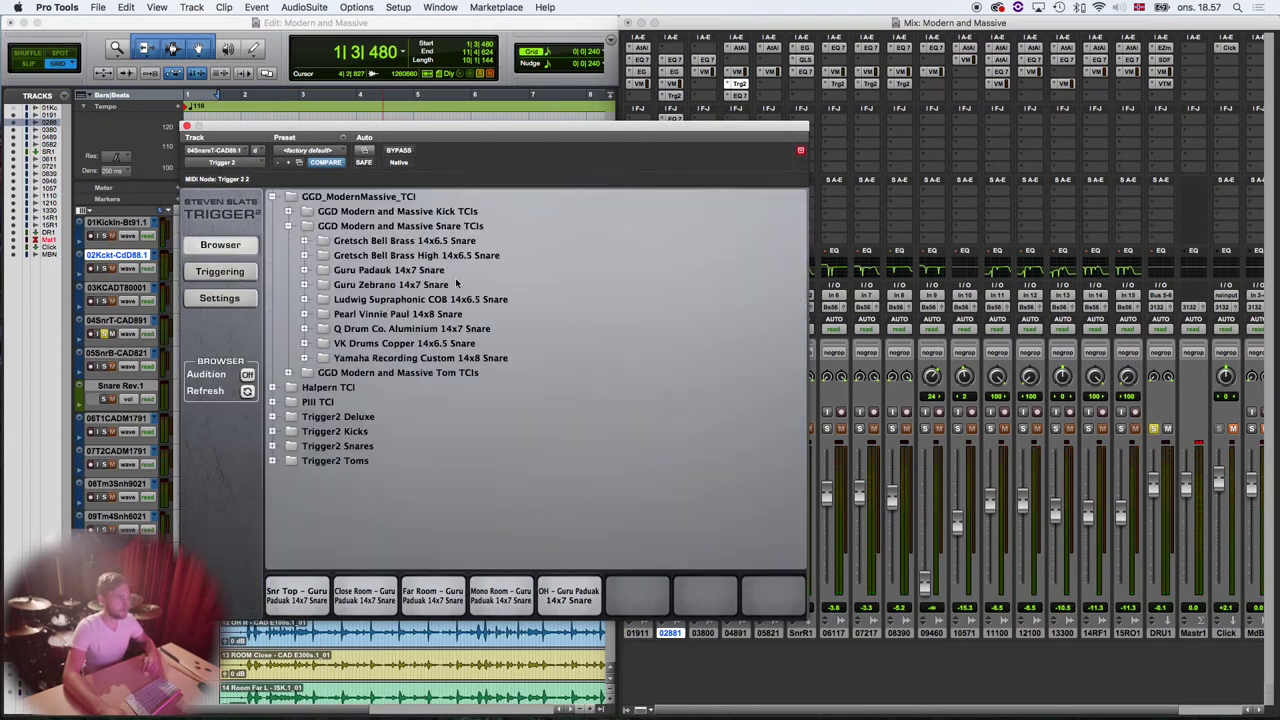
# - Show the snare's Trigger 2 triggering page and audition the Mono Room Guru Padauk sample
pyautogui.click(224, 274)
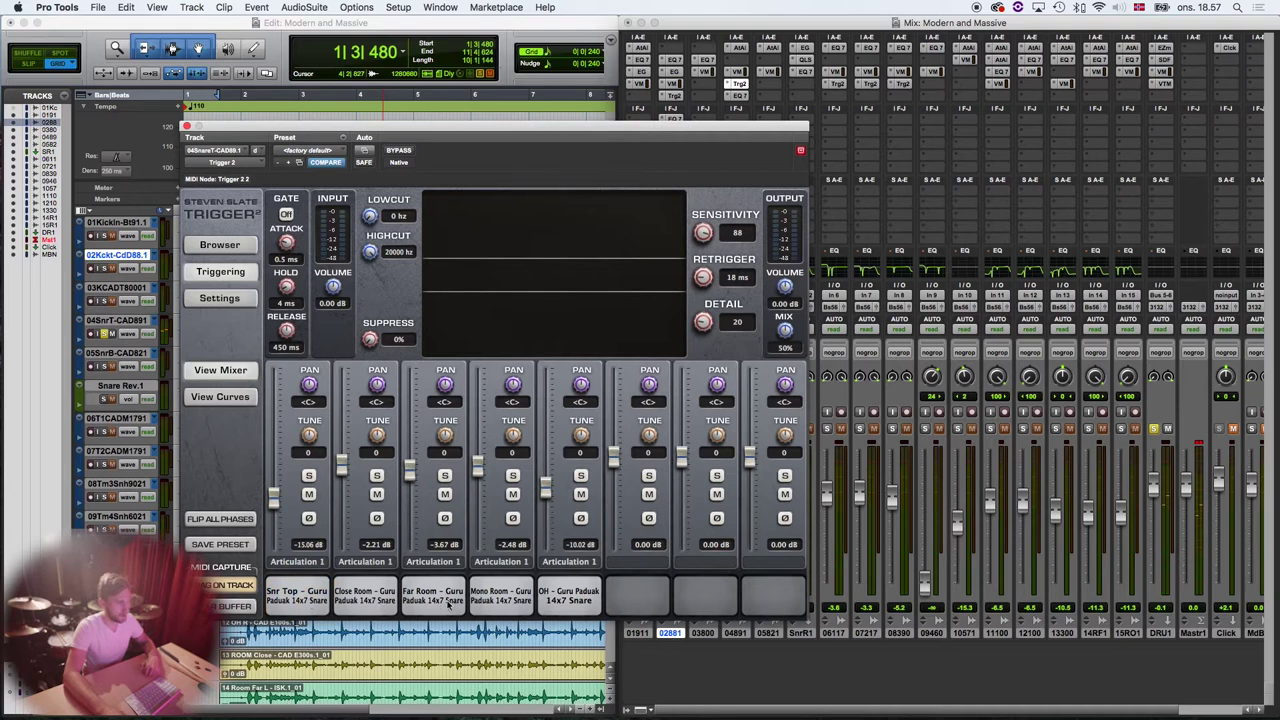
pyautogui.click(504, 600)
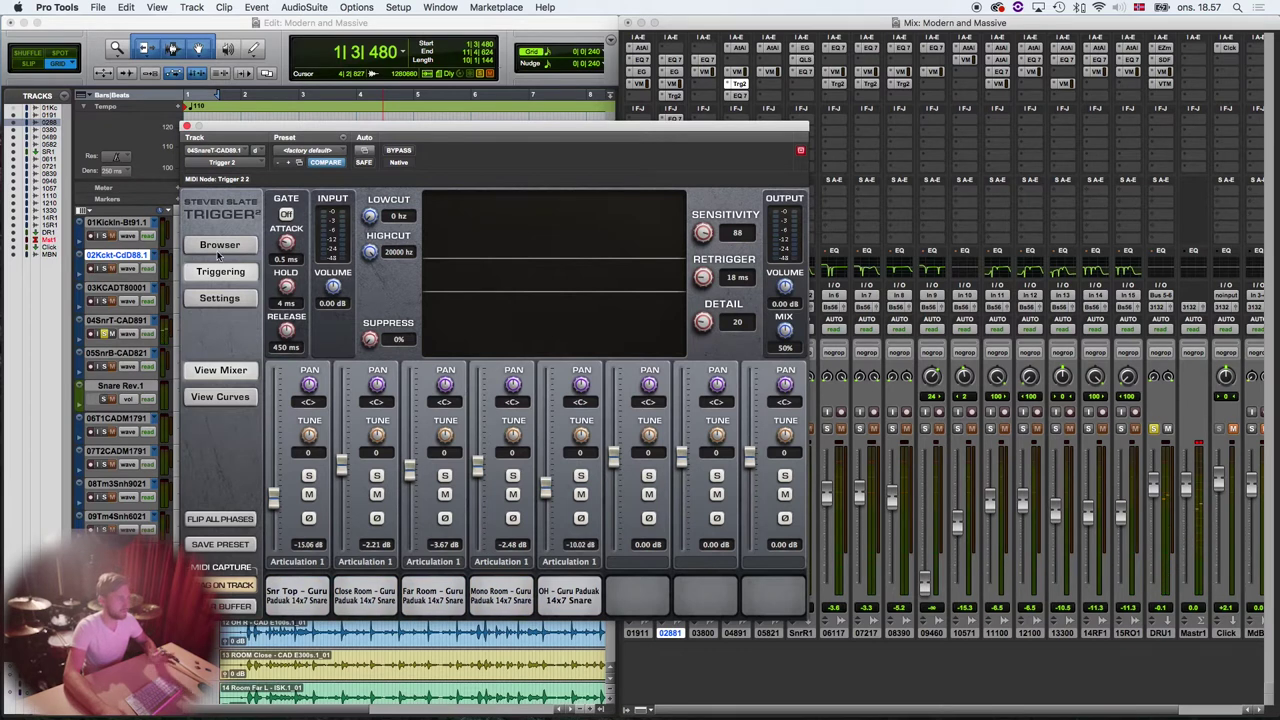
# - Load the Pearl Vinnie Paul 14x8 Snare Far Room sample into an empty slot, then clear it
pyautogui.click(219, 247)
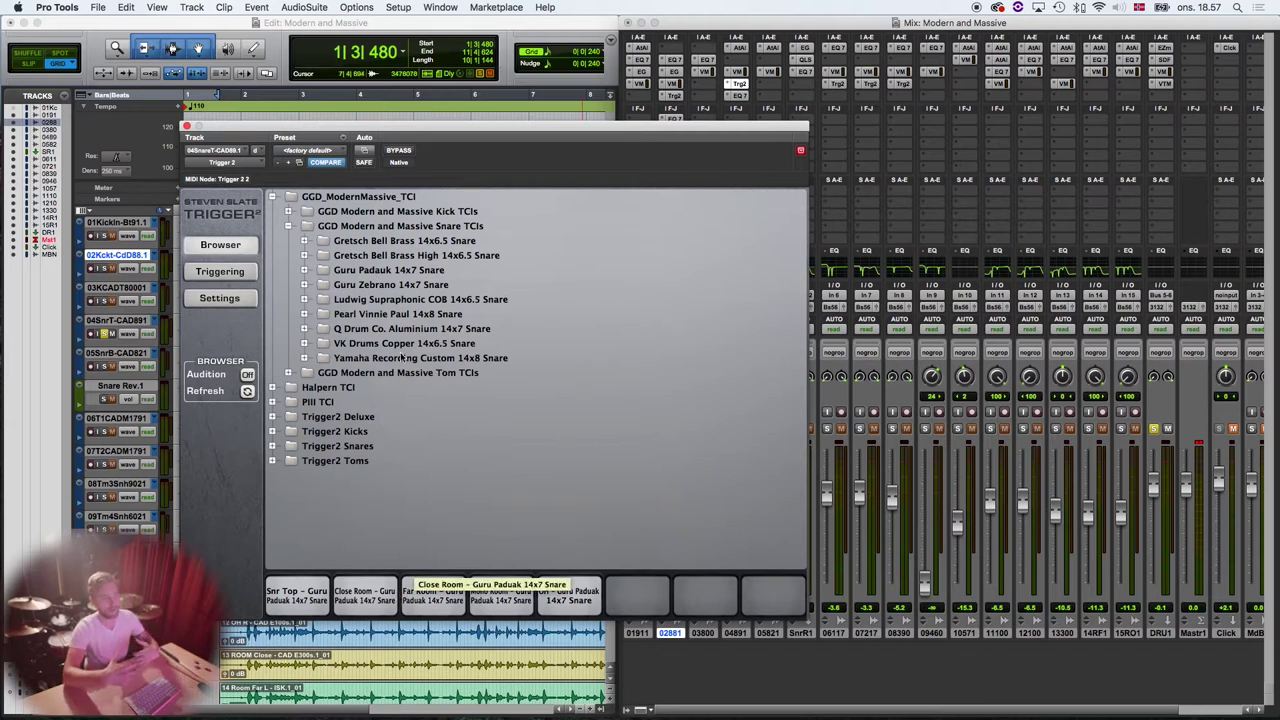
pyautogui.click(305, 314)
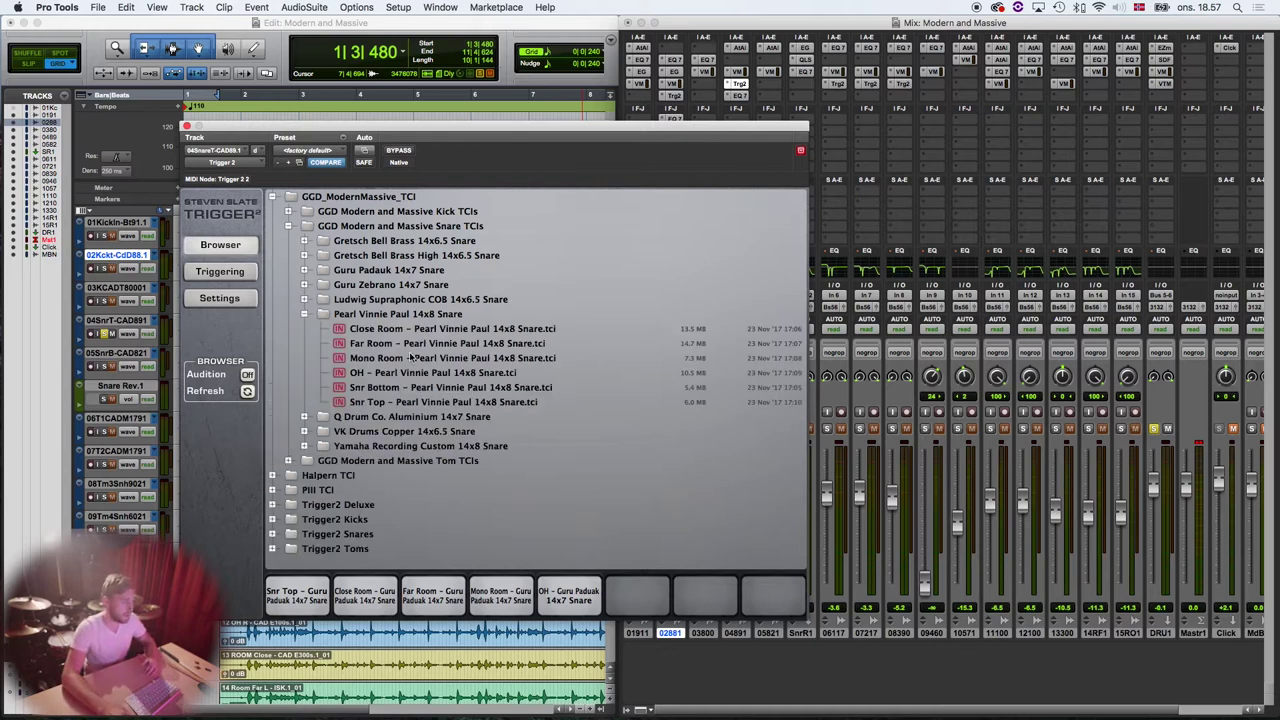
pyautogui.moveTo(338, 346); pyautogui.dragTo(628, 598)
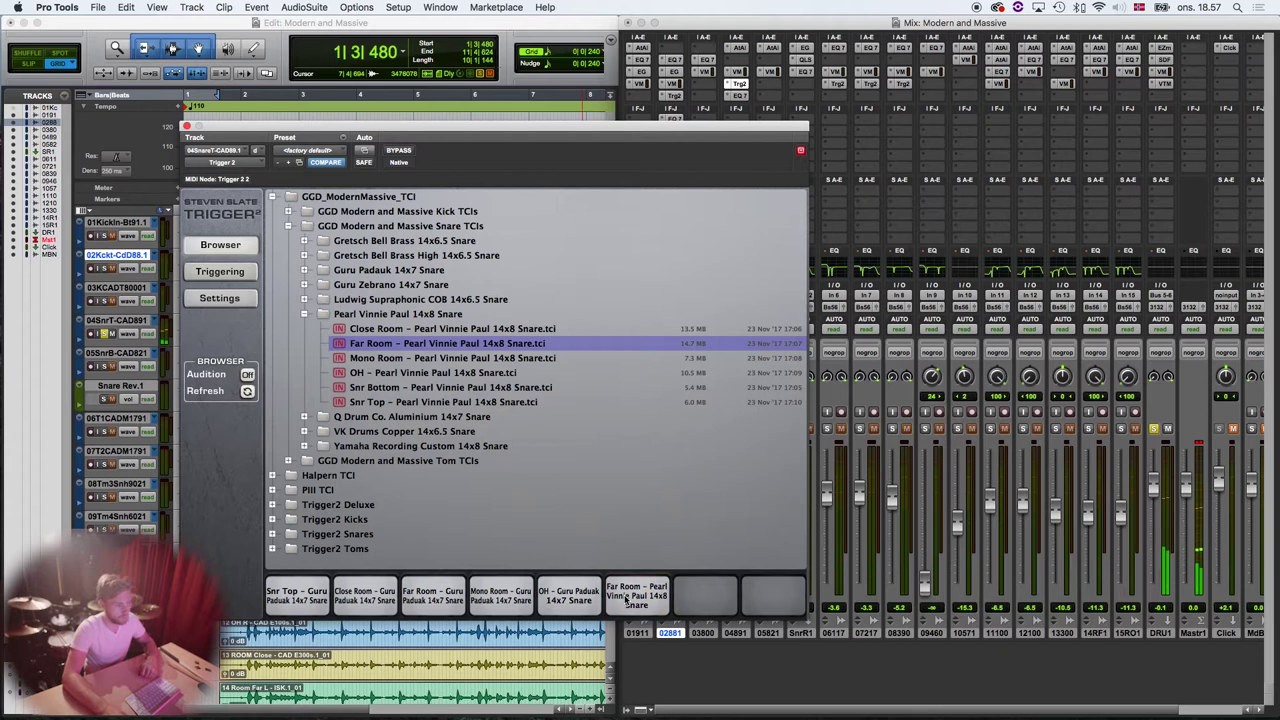
pyautogui.click(627, 597)
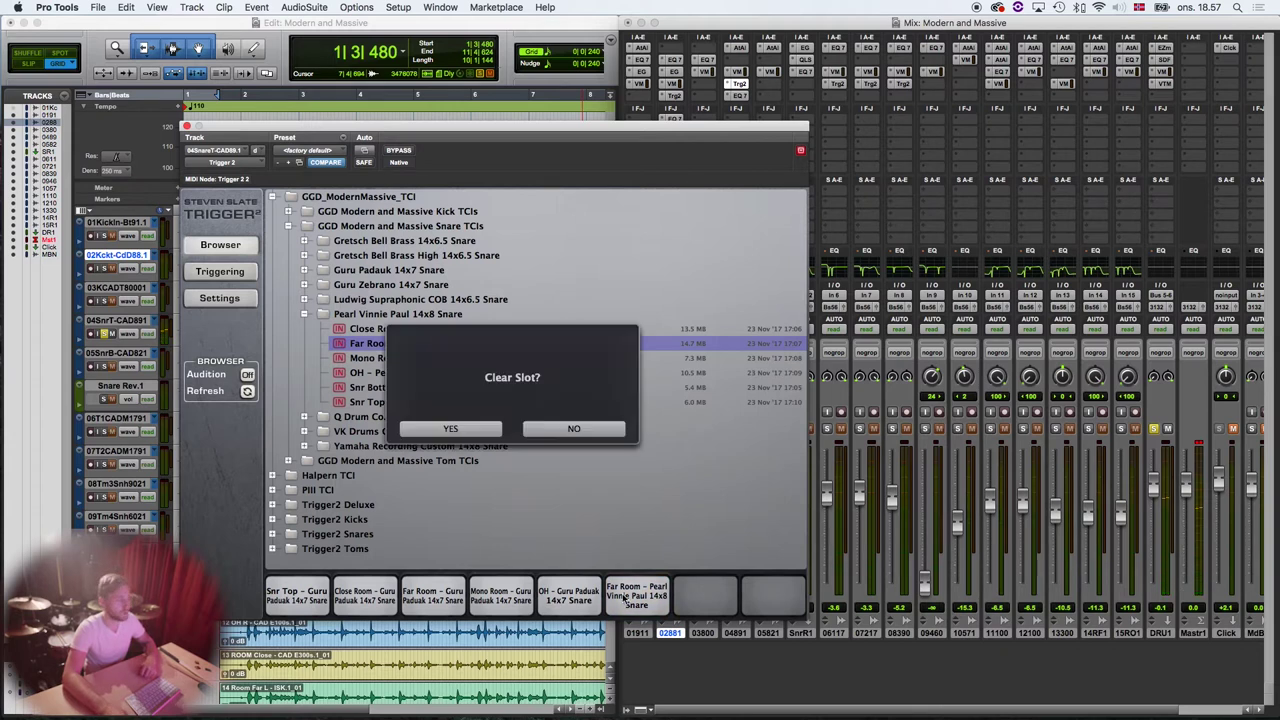
pyautogui.click(470, 430)
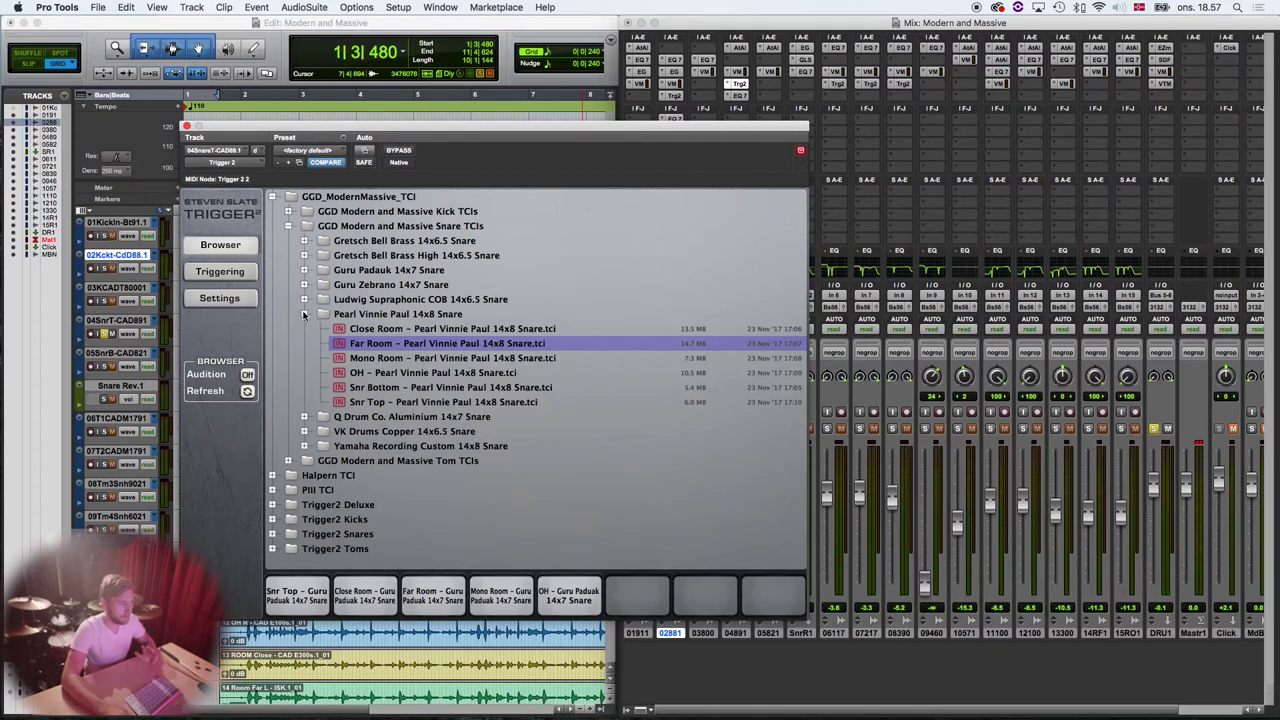
# - Return to the snare's Trigger triggering page and shift the plugin window slightly left
pyautogui.click(305, 314)
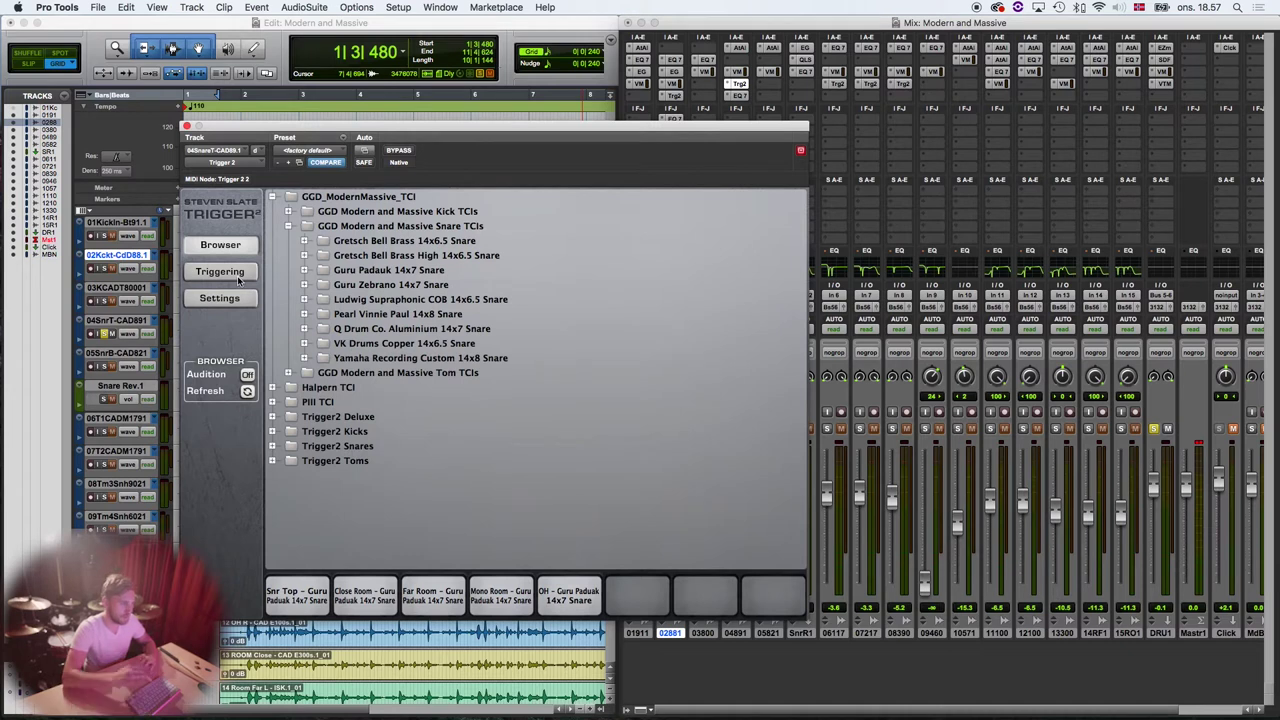
pyautogui.click(220, 272)
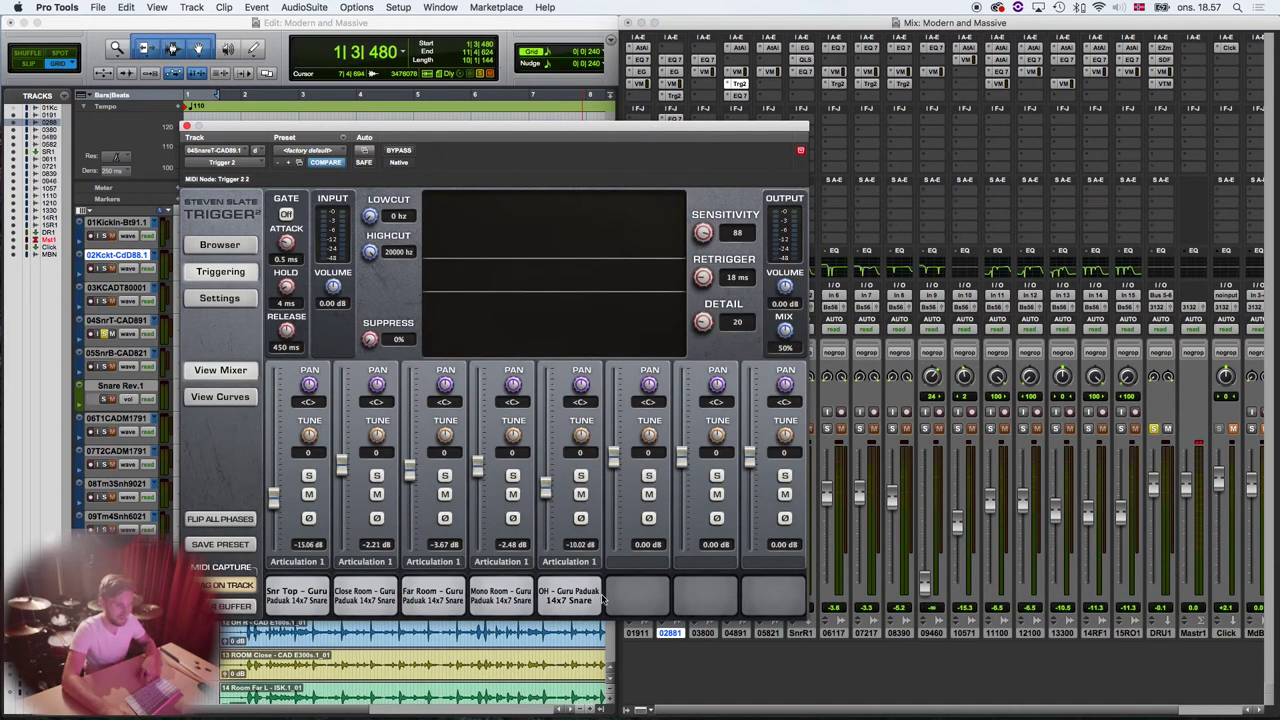
pyautogui.click(592, 127)
pyautogui.moveTo(571, 129); pyautogui.dragTo(530, 124)
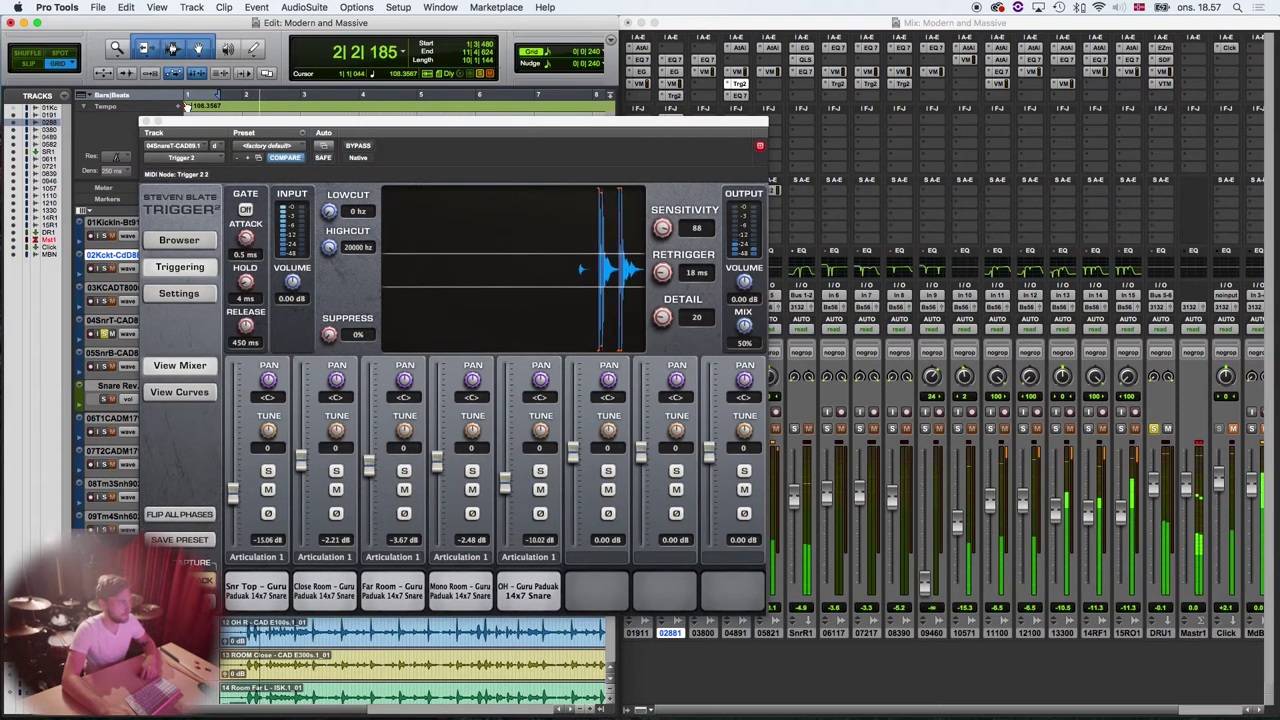
pyautogui.click(733, 327)
# - Sweep the snare Trigger mix from 0% back to 50%, then close the plugin
pyautogui.moveTo(733, 327); pyautogui.dragTo(735, 437)
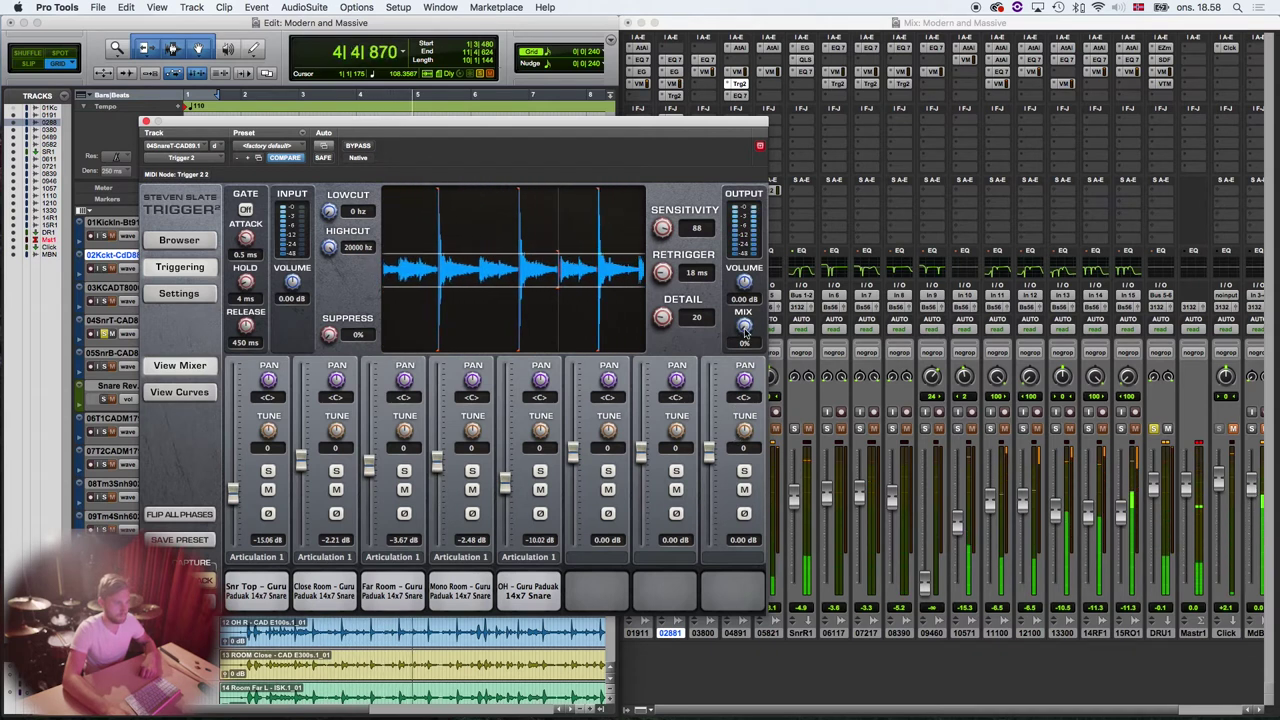
pyautogui.moveTo(745, 333); pyautogui.dragTo(745, 332)
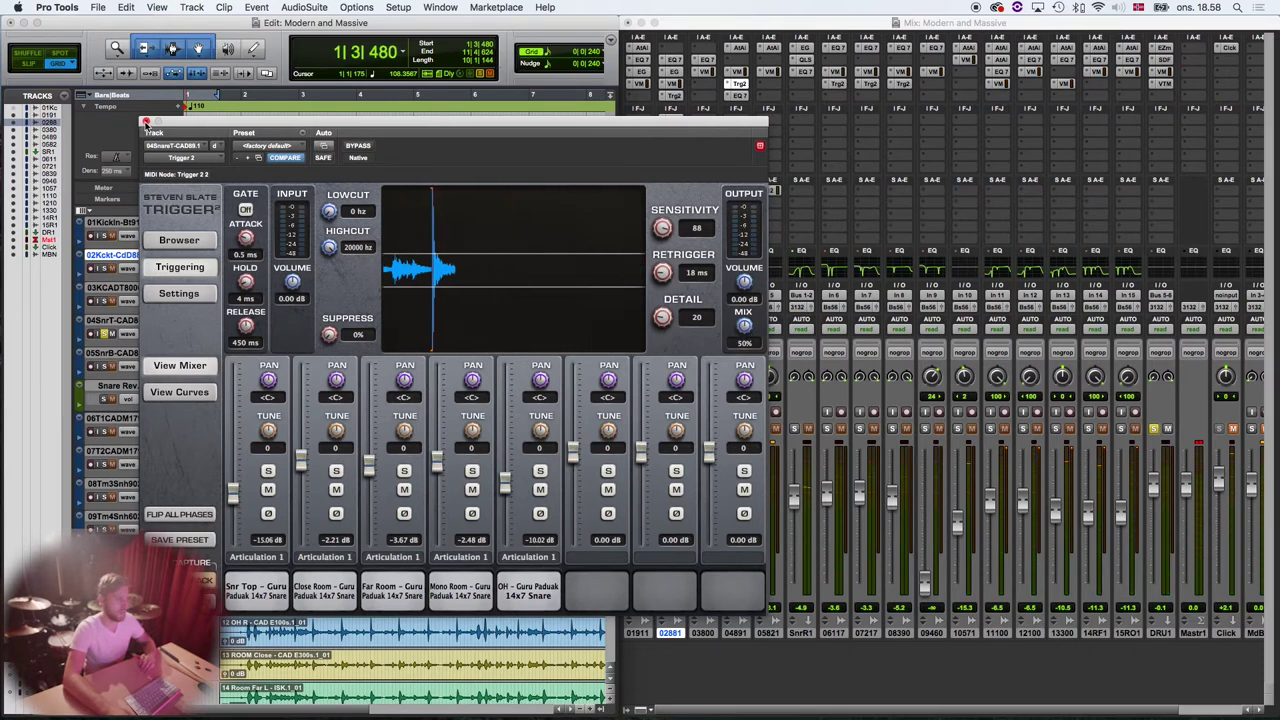
pyautogui.click(146, 122)
# - Toggle solos on the snare and room mic channels, replaying the kit to compare them
pyautogui.click(727, 432)
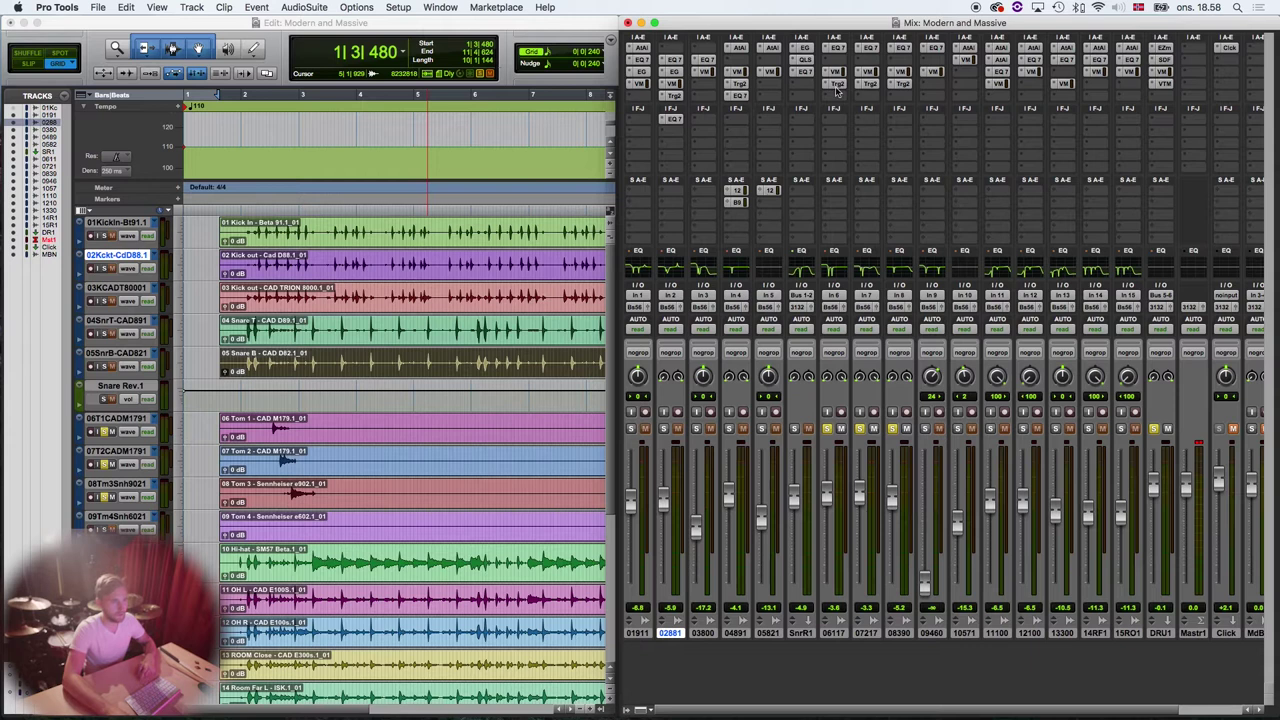
pyautogui.press('space')
pyautogui.click(282, 432)
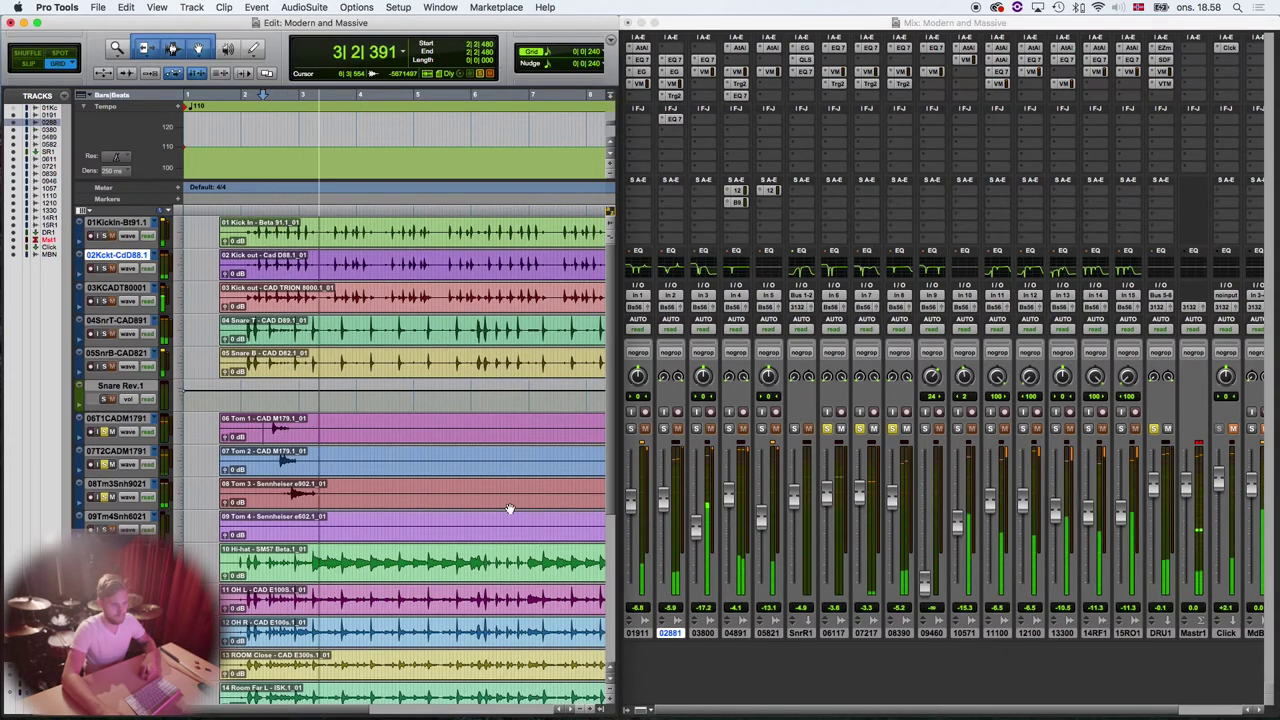
pyautogui.press('space')
pyautogui.click(768, 434)
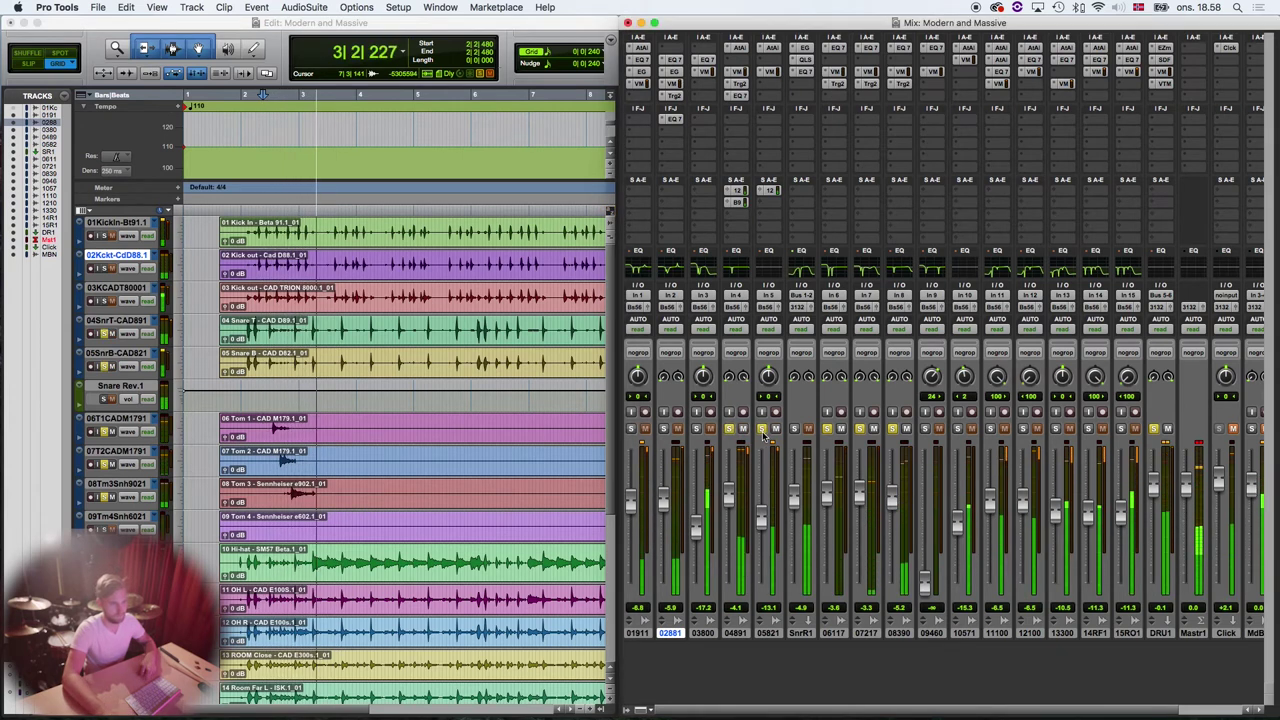
pyautogui.press('space')
pyautogui.press('space')
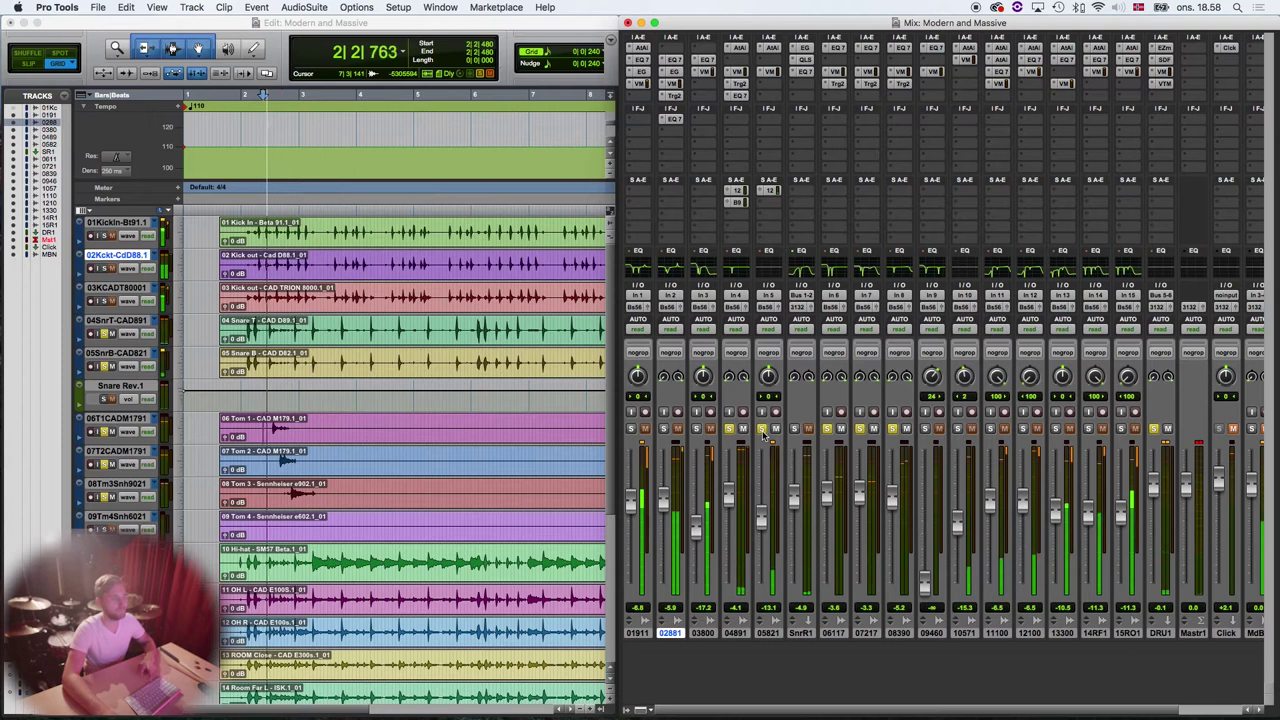
pyautogui.press('space')
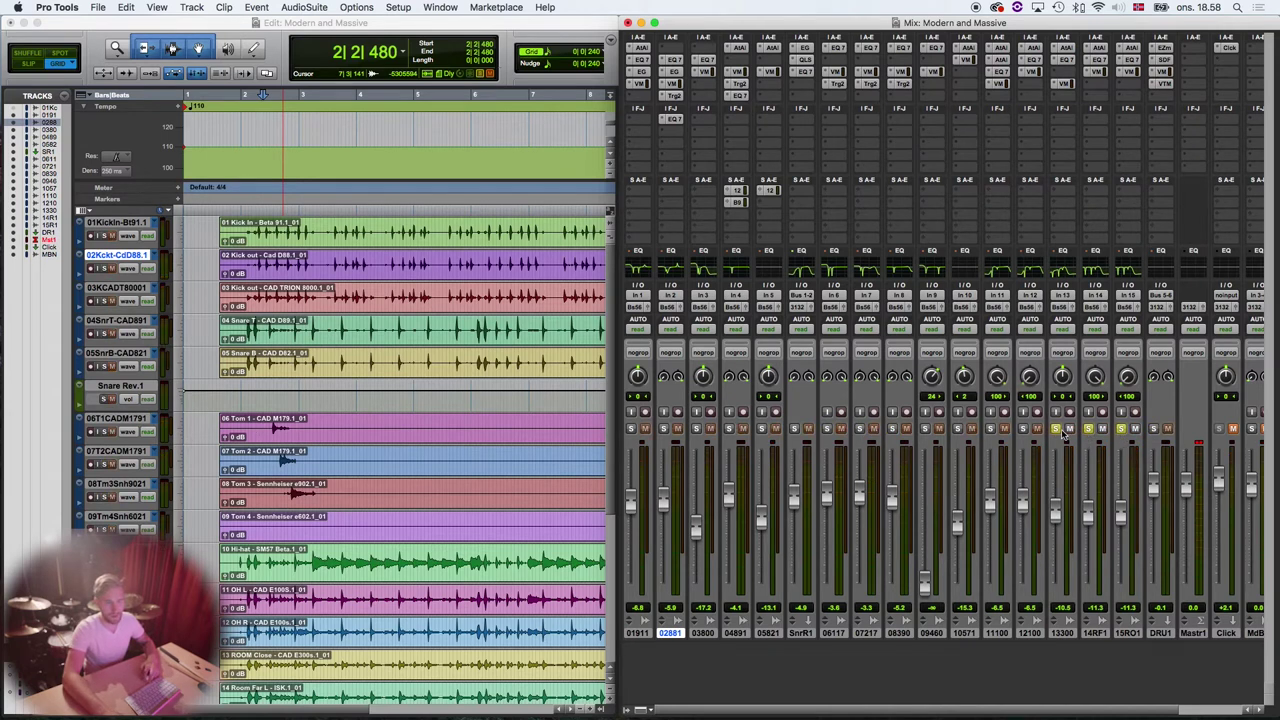
pyautogui.press('space')
pyautogui.click(1155, 429)
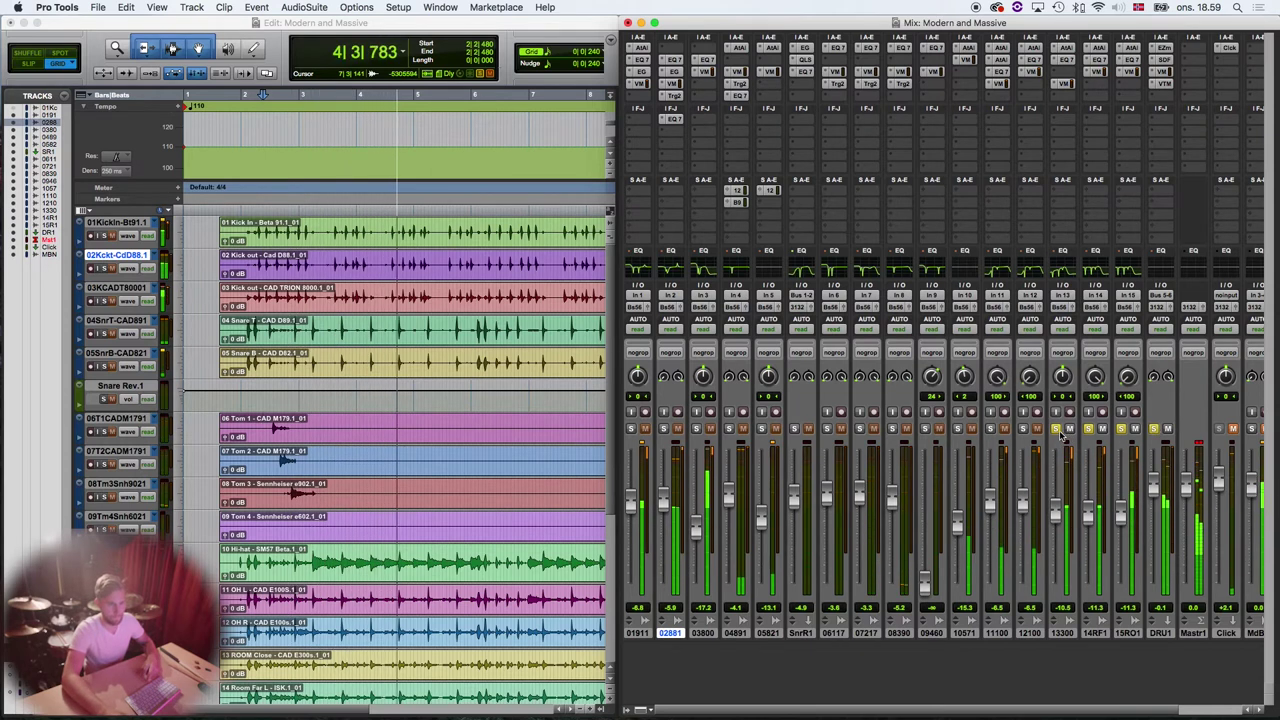
pyautogui.press('space')
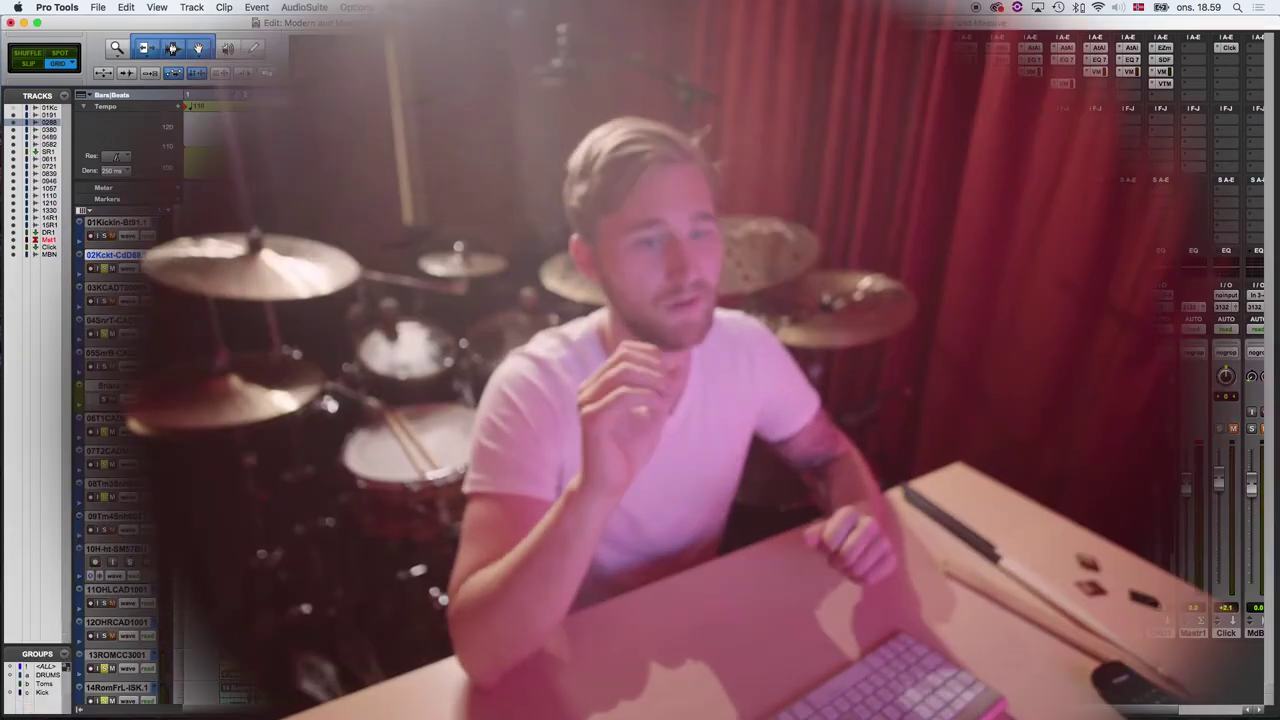
# - Start the drum session playing again from the top
pyautogui.press('space')
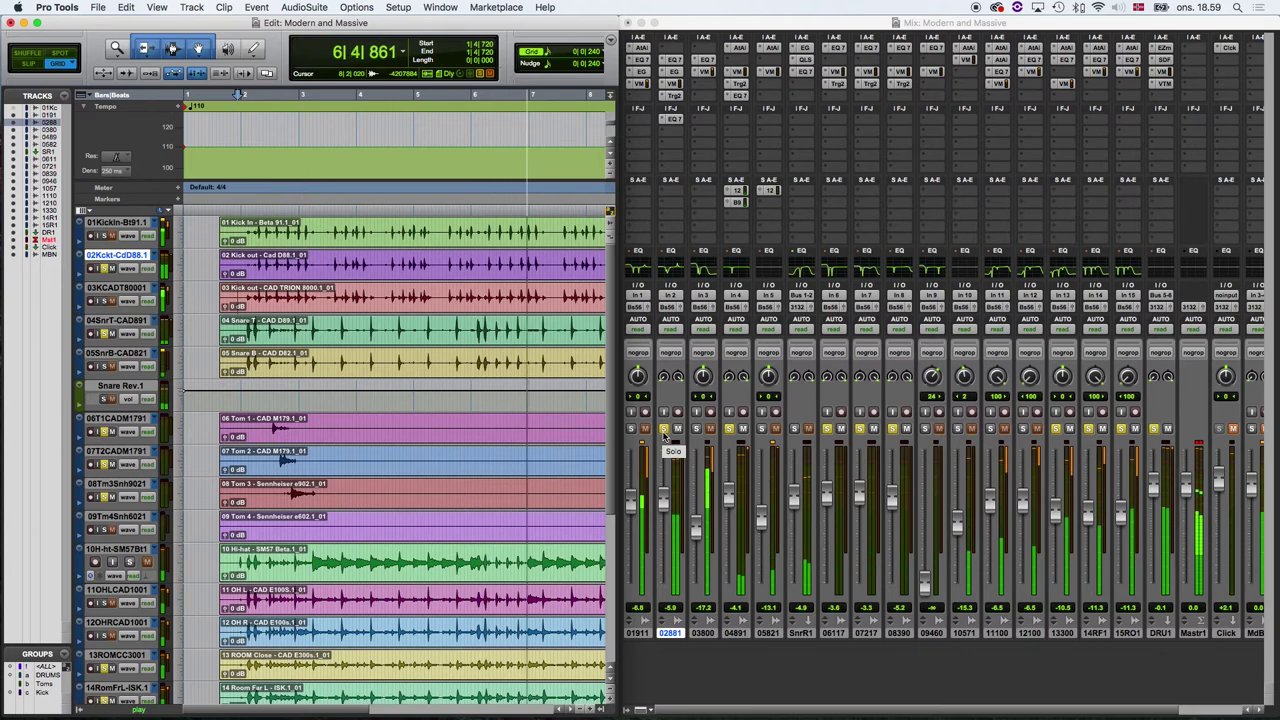
# - Audition the mix and raise the ROOM Close fader from -10.5 to about -4.6 dB
pyautogui.press('space')
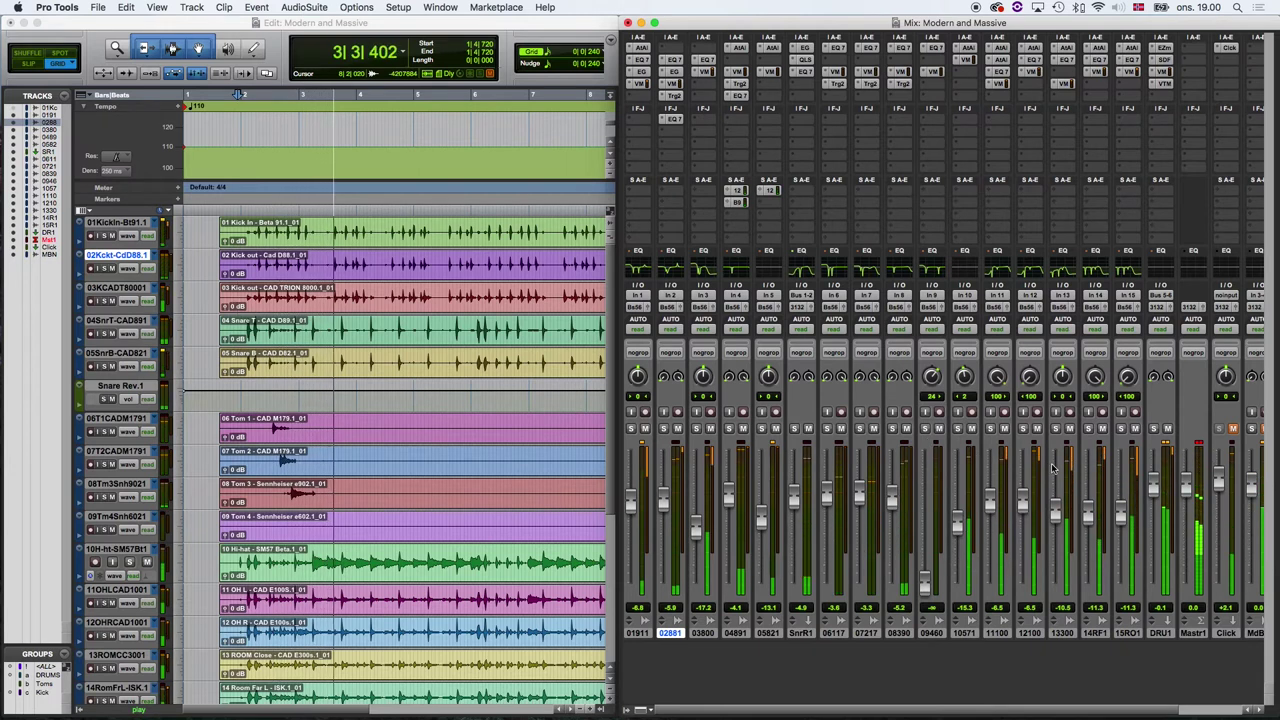
pyautogui.press('space')
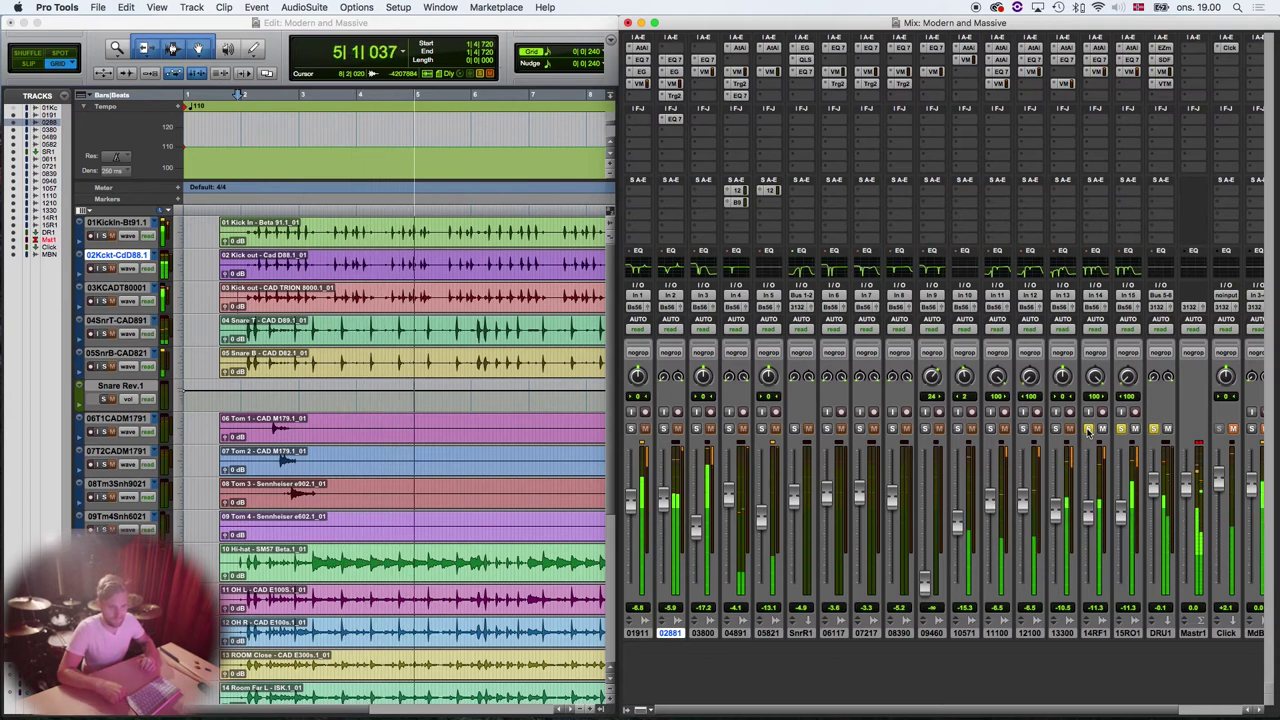
pyautogui.press('space')
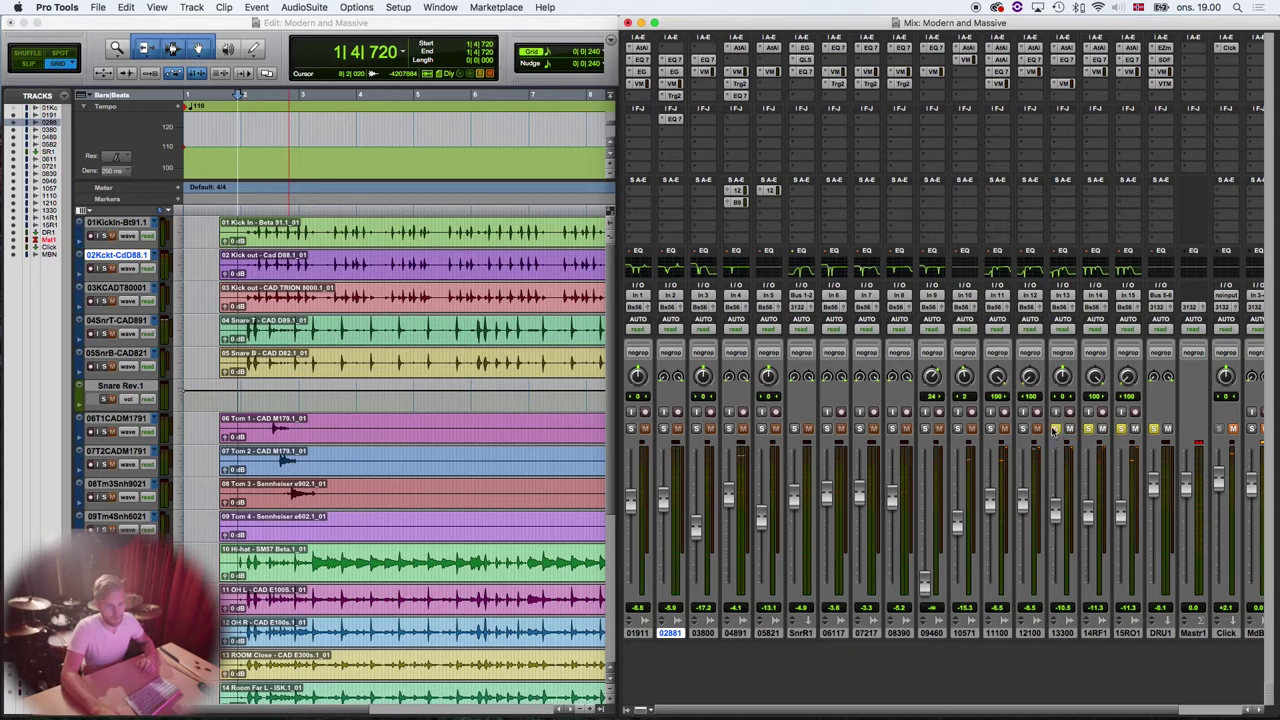
pyautogui.press('space')
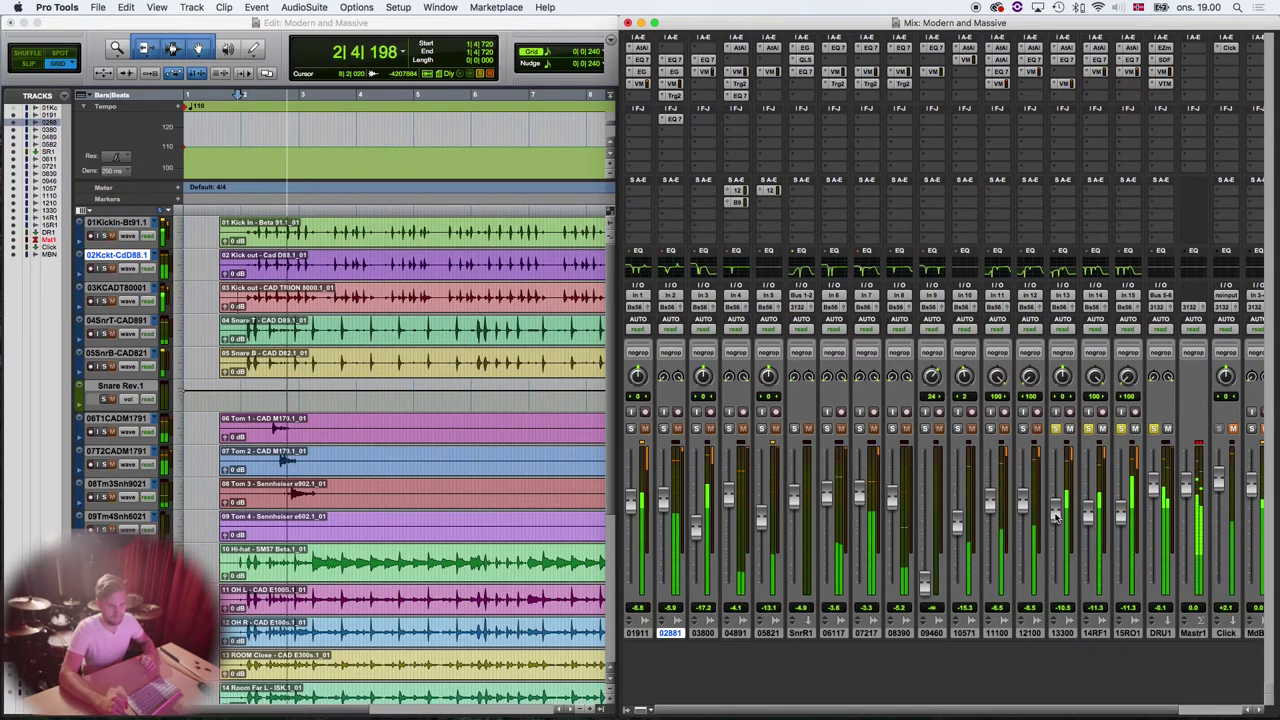
pyautogui.moveTo(1055, 515); pyautogui.dragTo(1057, 507)
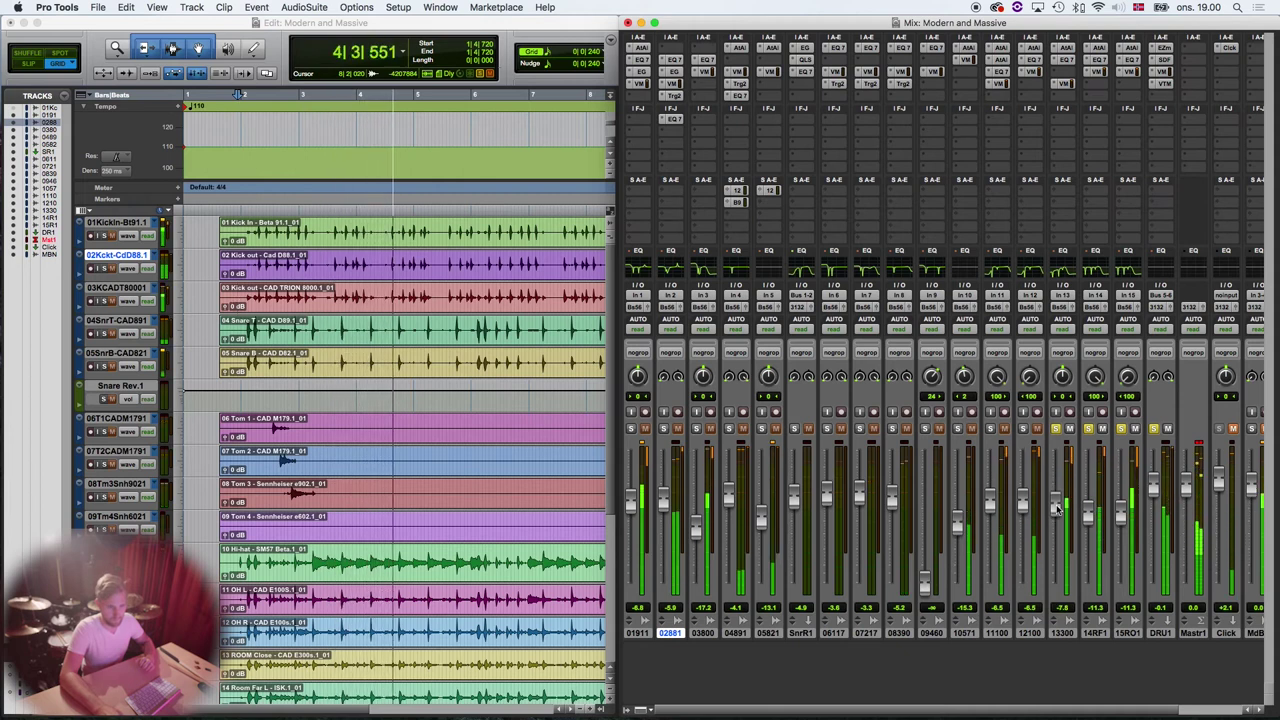
pyautogui.press('space')
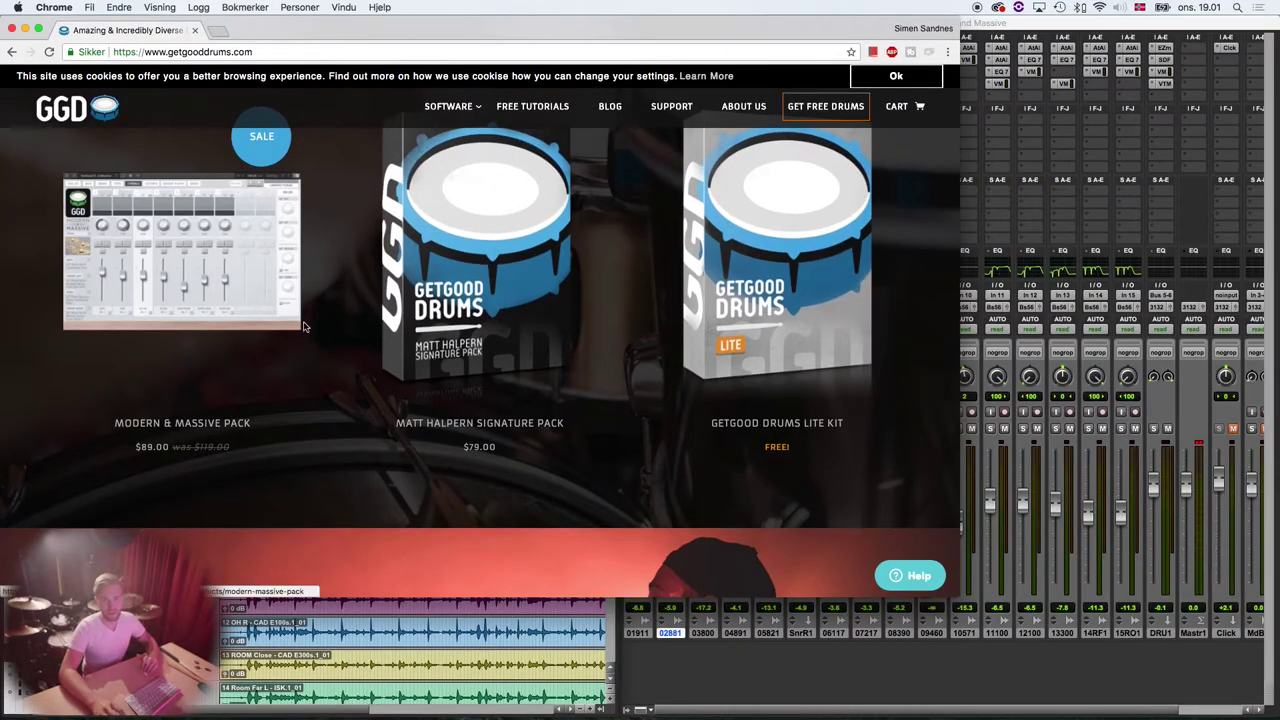
# - Scroll the getgooddrums.com Modern & Massive Pack page ($89.00), then close Chrome to return to Pro Tools
pyautogui.scroll(3, 303, 337)
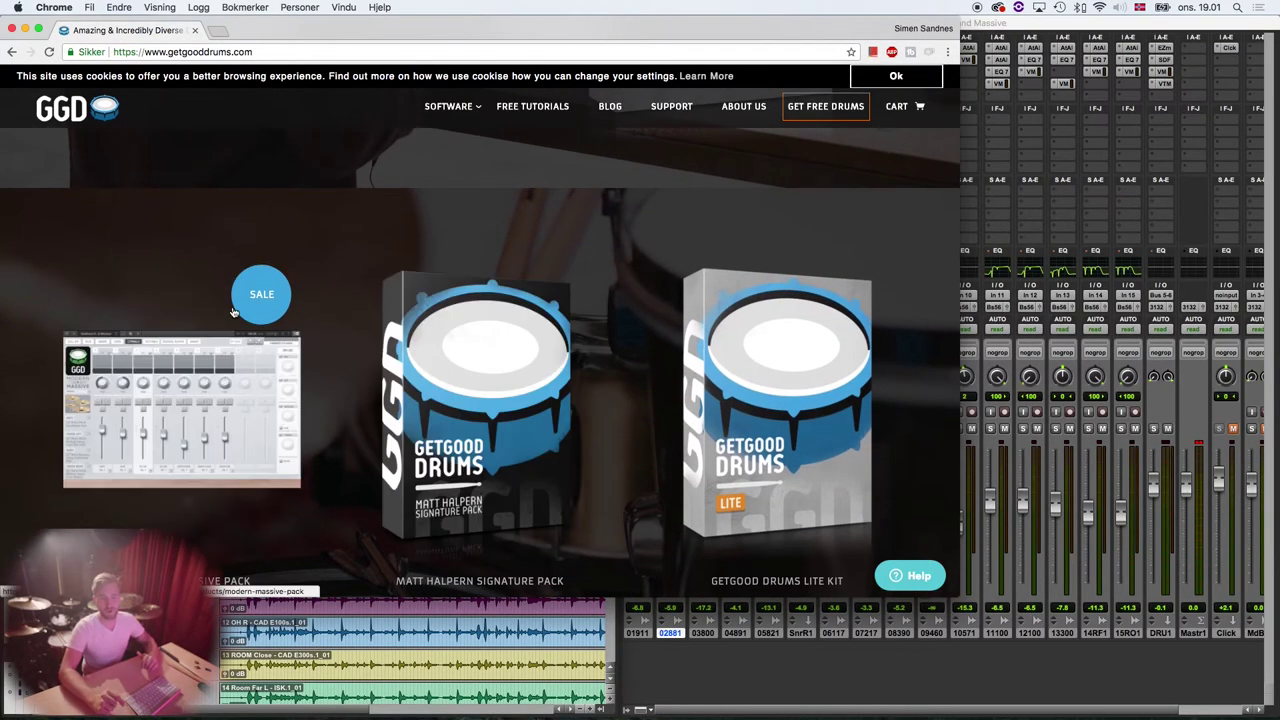
pyautogui.click(11, 29)
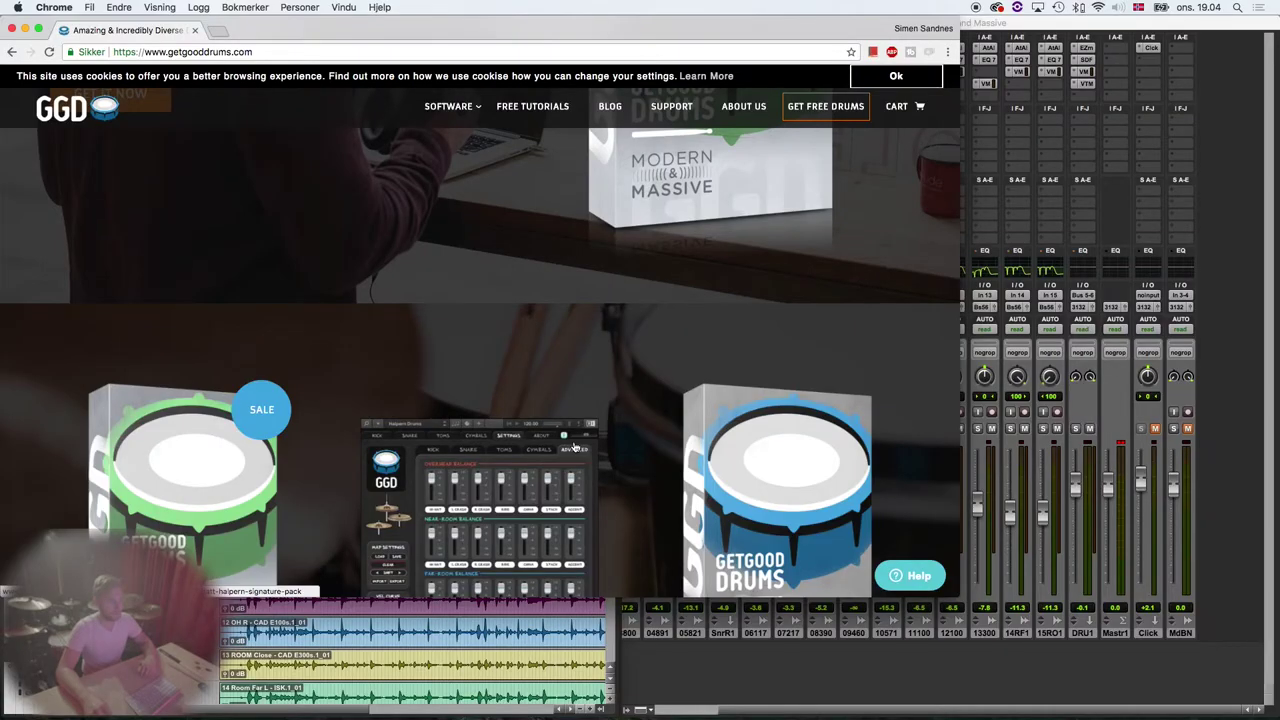
pyautogui.scroll(-10, 554, 439)
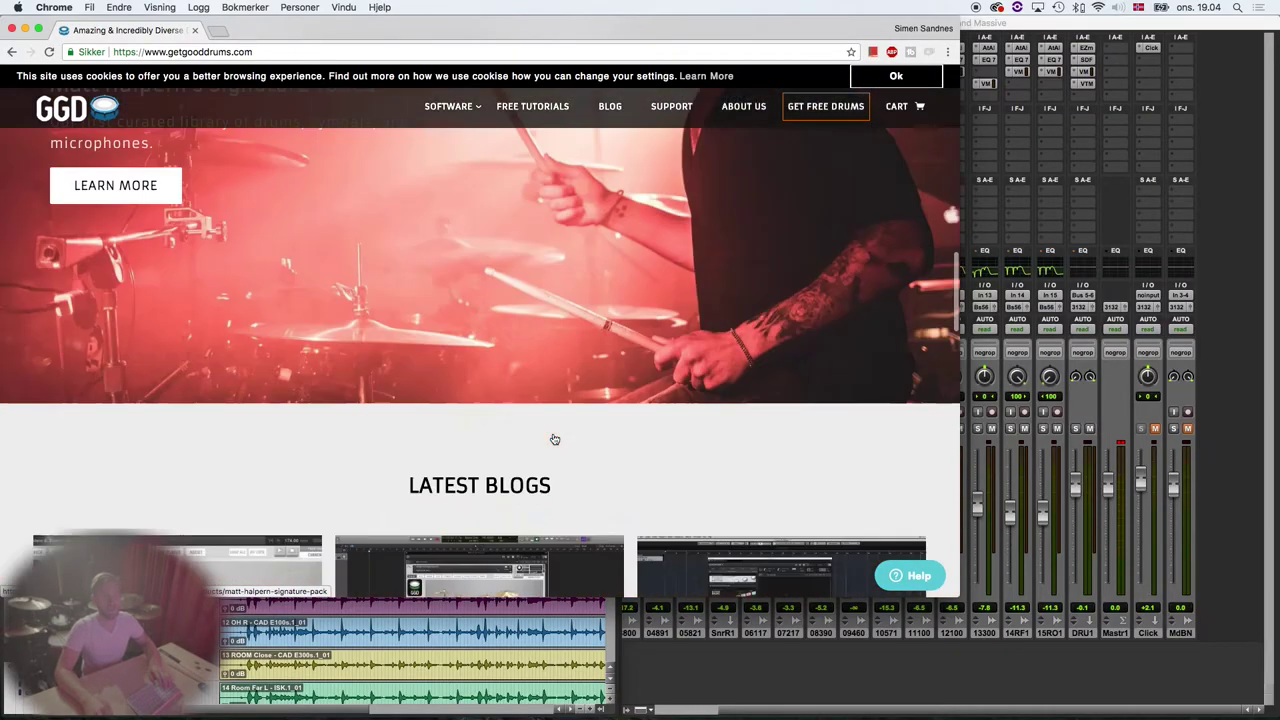
pyautogui.scroll(-4, 554, 439)
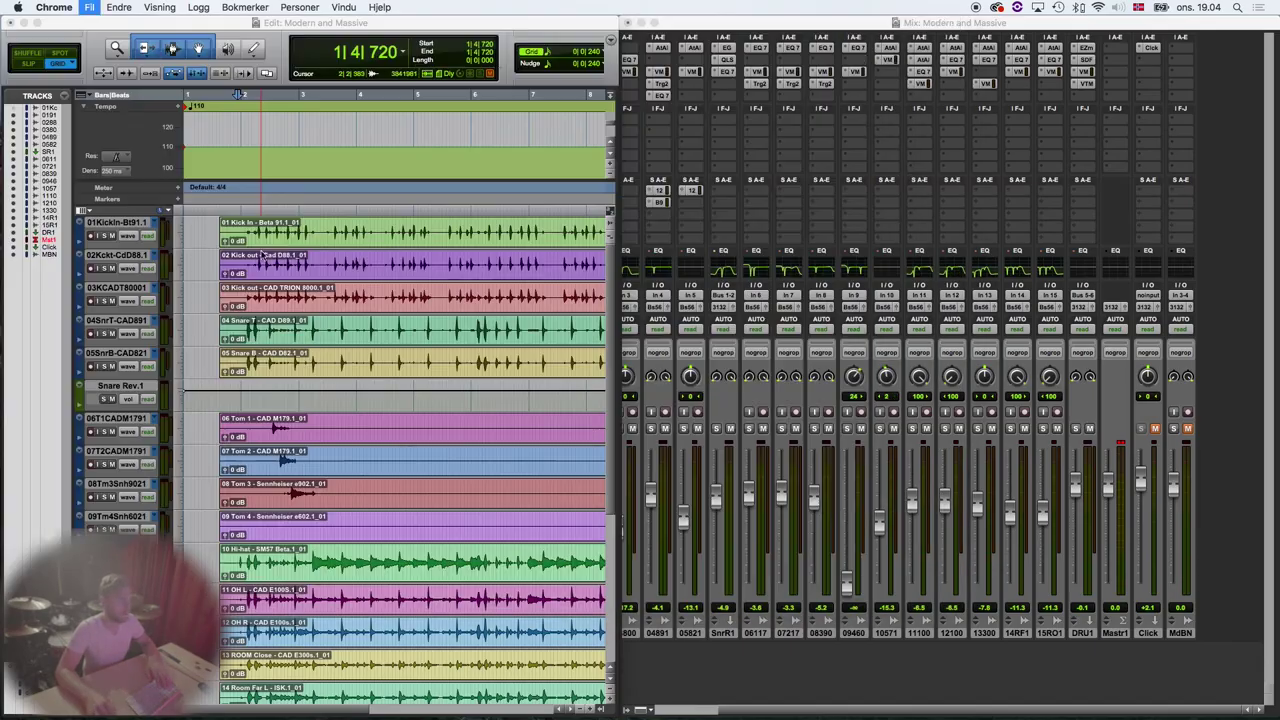